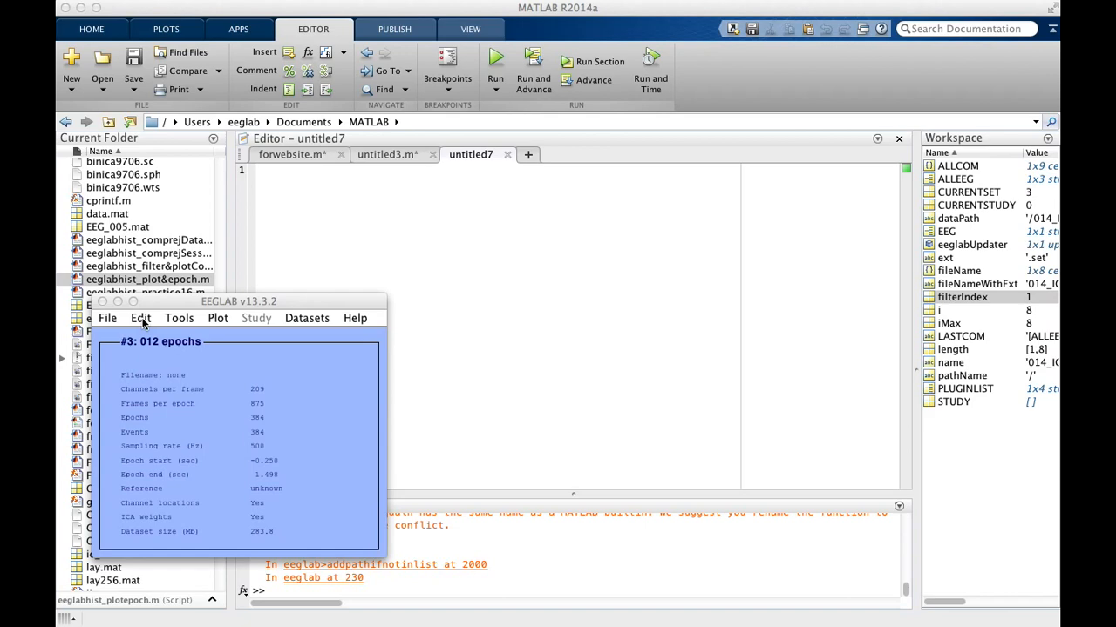
Step: Launch SASICA on the 012 epochs dataset and move its settings window fully into view
click(179, 319)
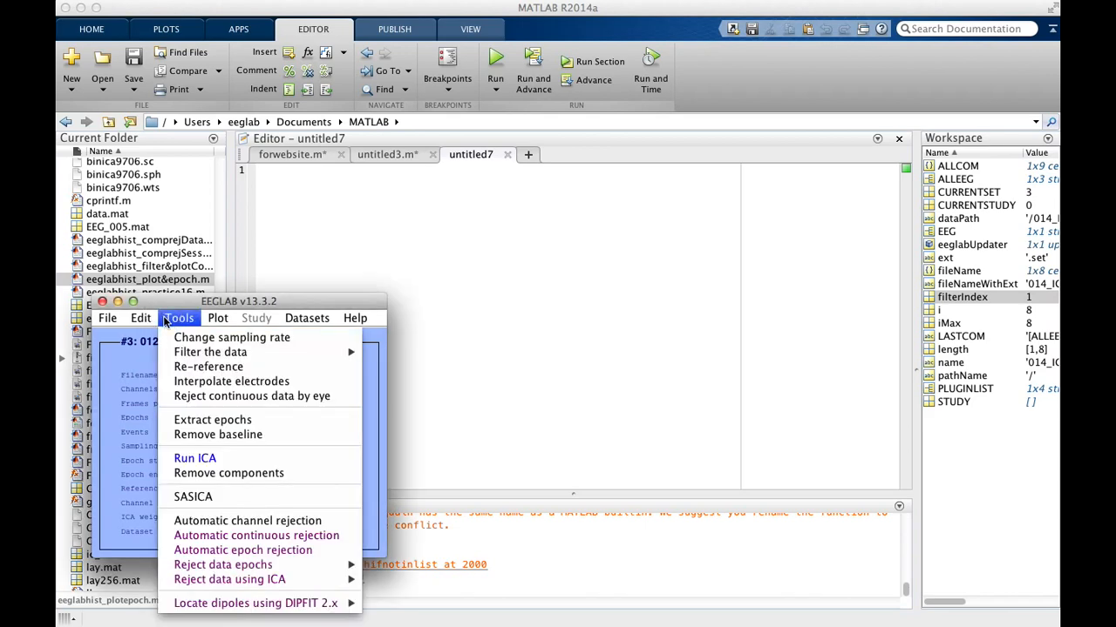
click(228, 497)
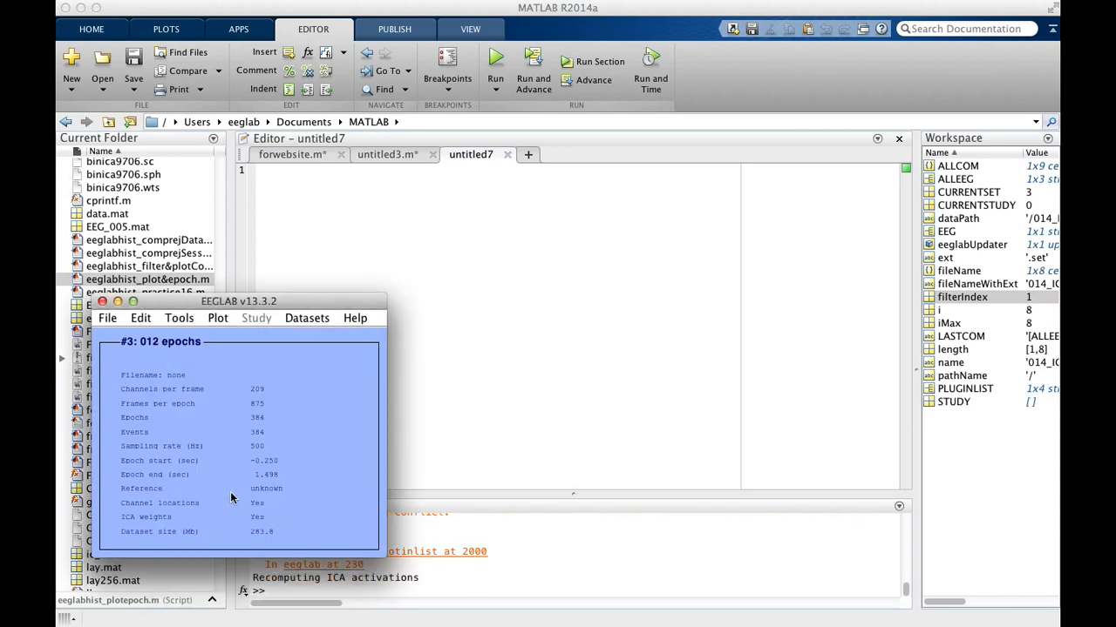
click(629, 390)
key(super+grave)
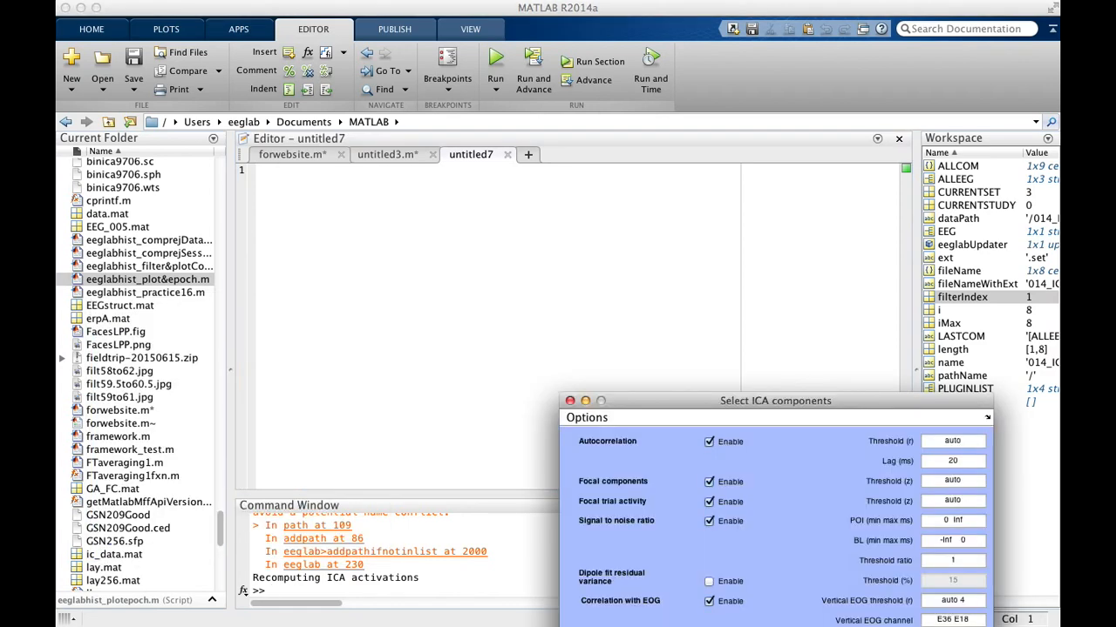
drag(683, 403, 502, 166)
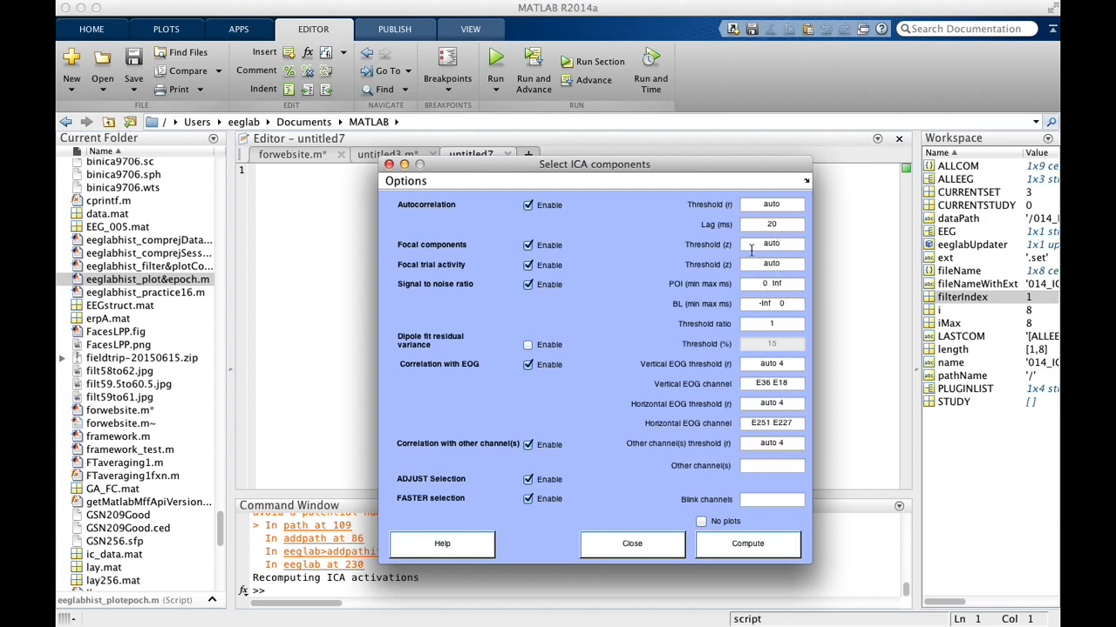
Step: Check the vertical and horizontal EOG channel entries and compute the component rejection measures with the current SASICA settings
drag(748, 384, 792, 378)
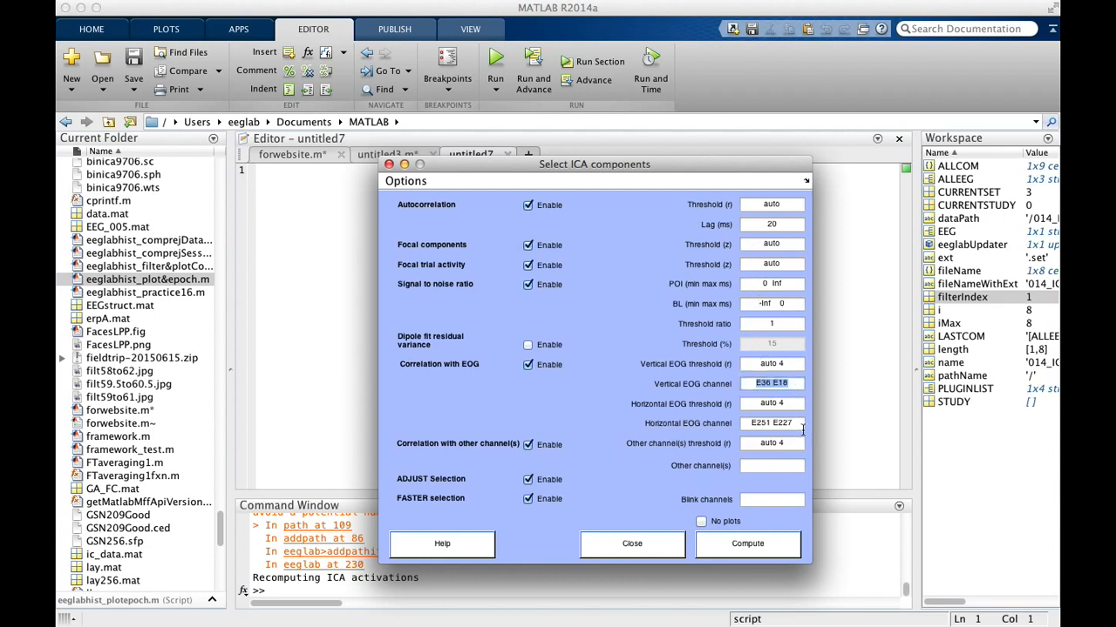
drag(802, 424, 740, 423)
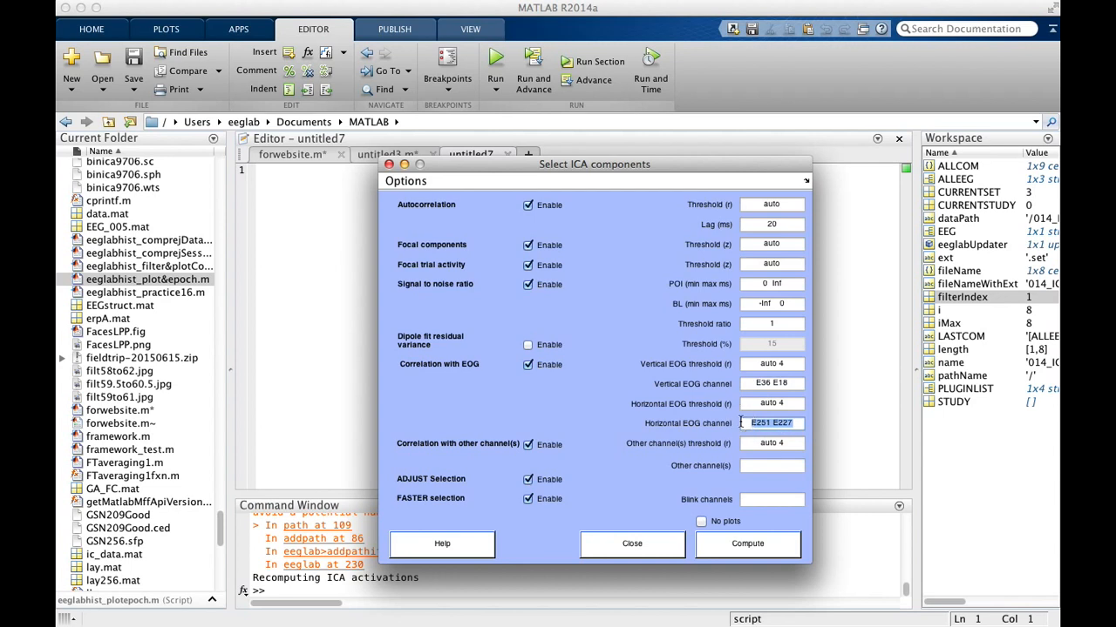
click(754, 383)
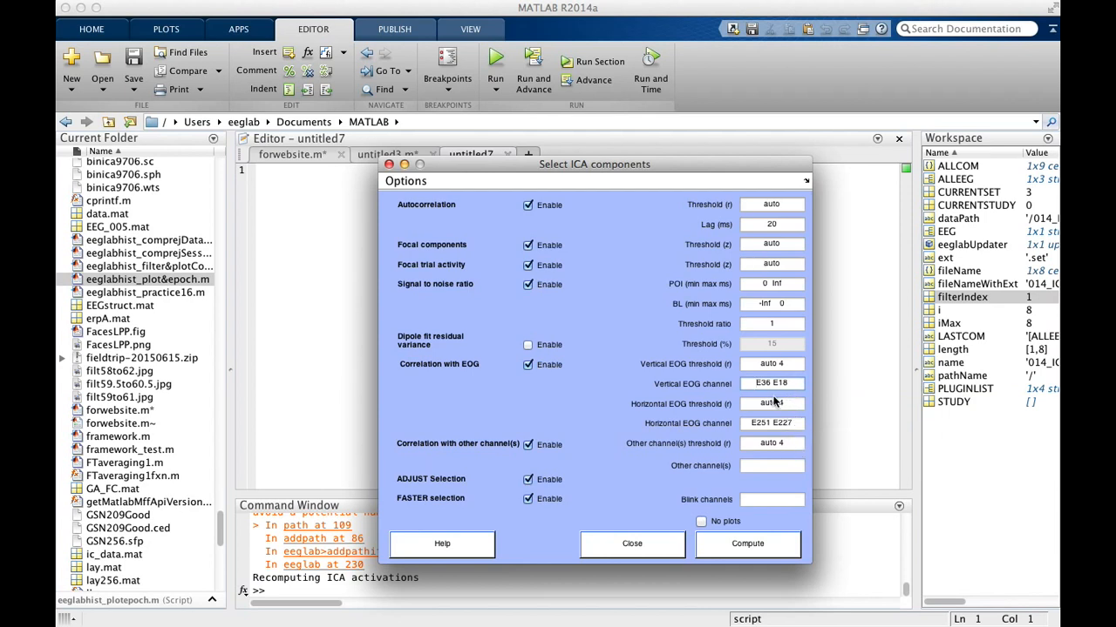
click(785, 544)
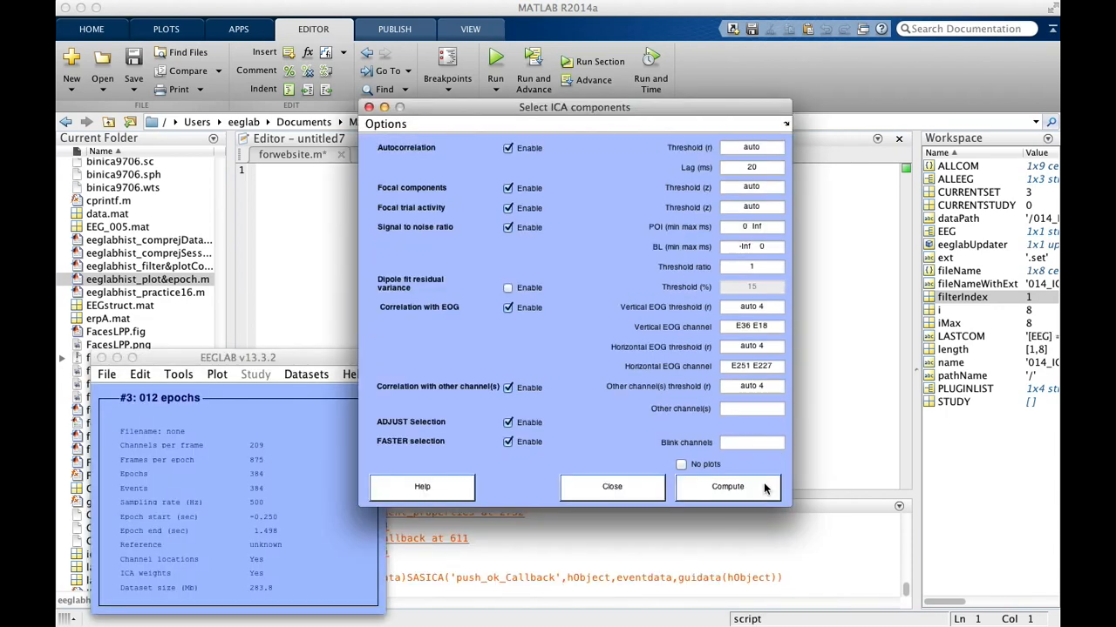
click(763, 488)
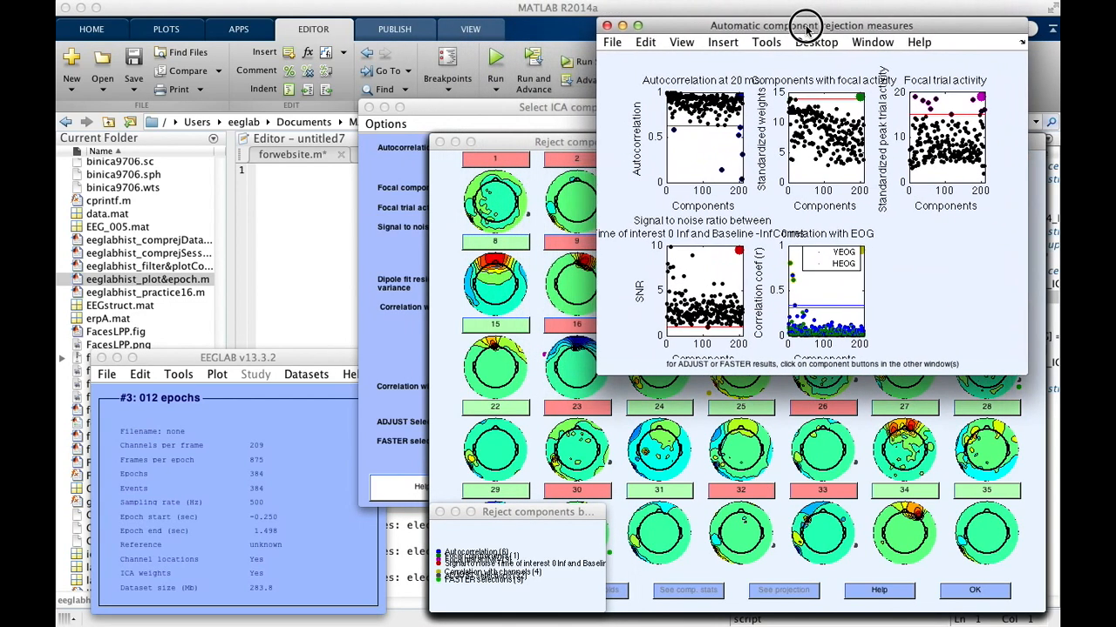
Step: Enlarge the automatic component rejection measures figure, inspect an outlier in the focal trial activity plot, and close the figure
drag(598, 377, 231, 571)
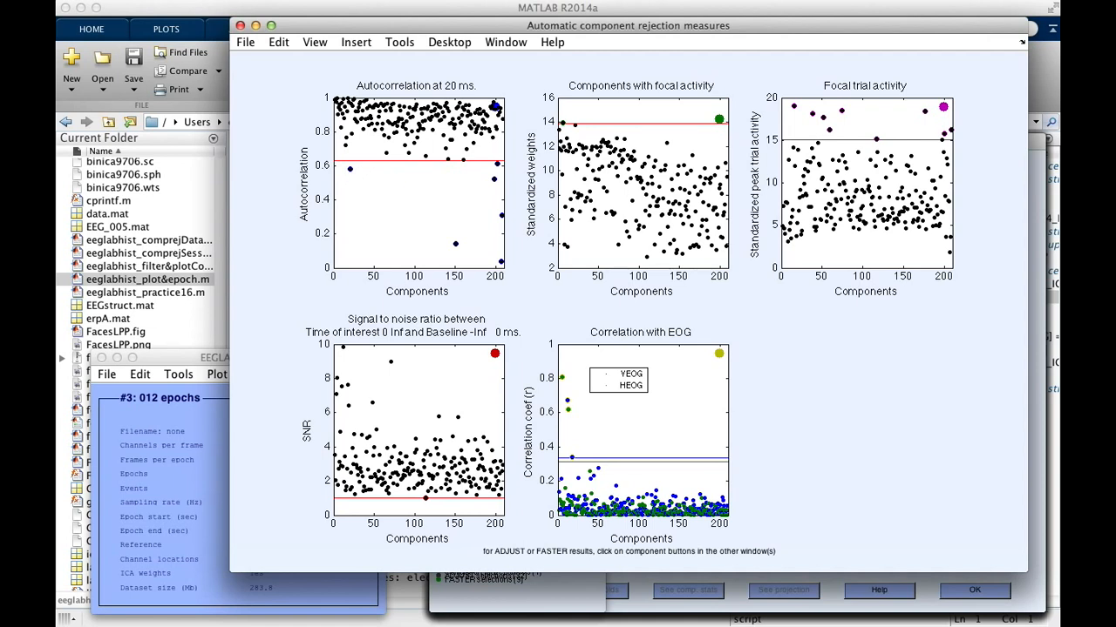
click(843, 116)
click(842, 114)
drag(495, 28, 415, 50)
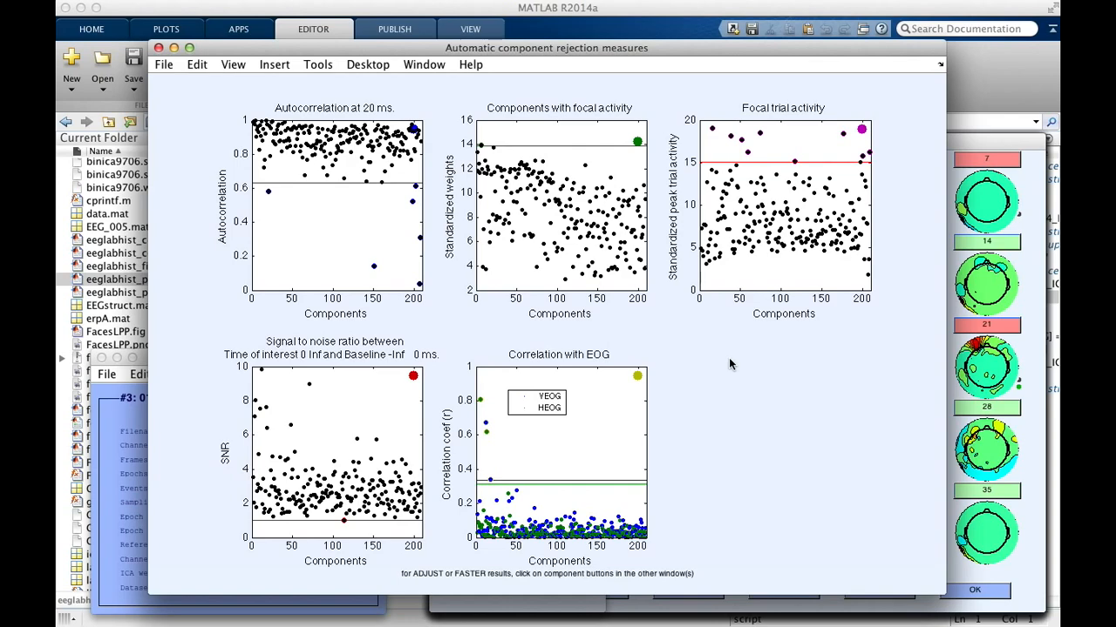
click(160, 48)
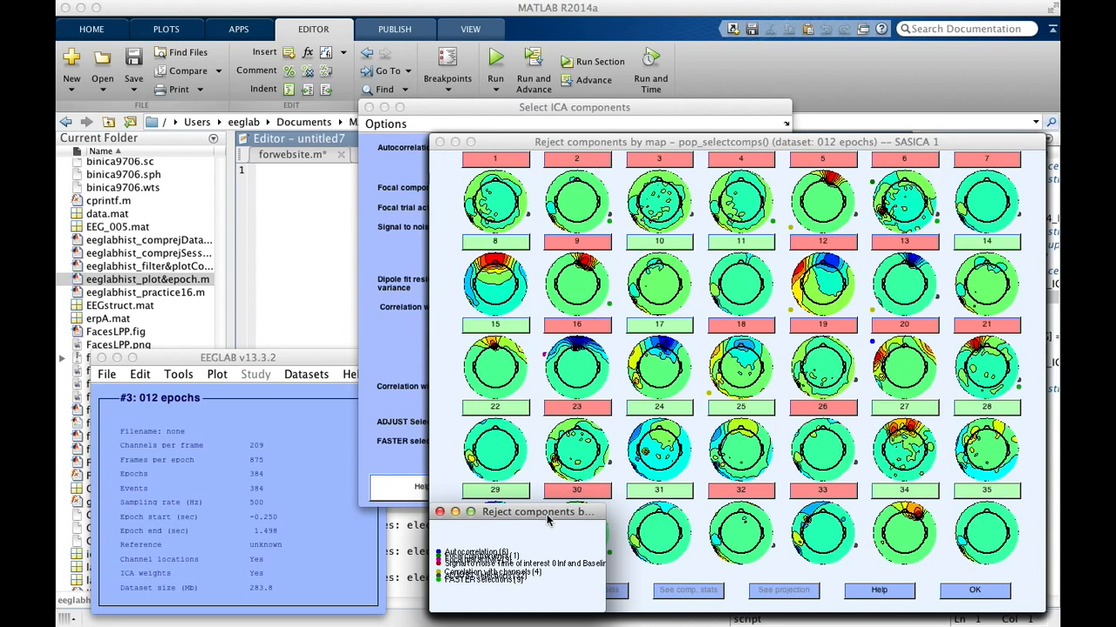
Step: Place the rejection criteria legend beside the component maps and make it taller so its entries are readable
drag(548, 506, 367, 272)
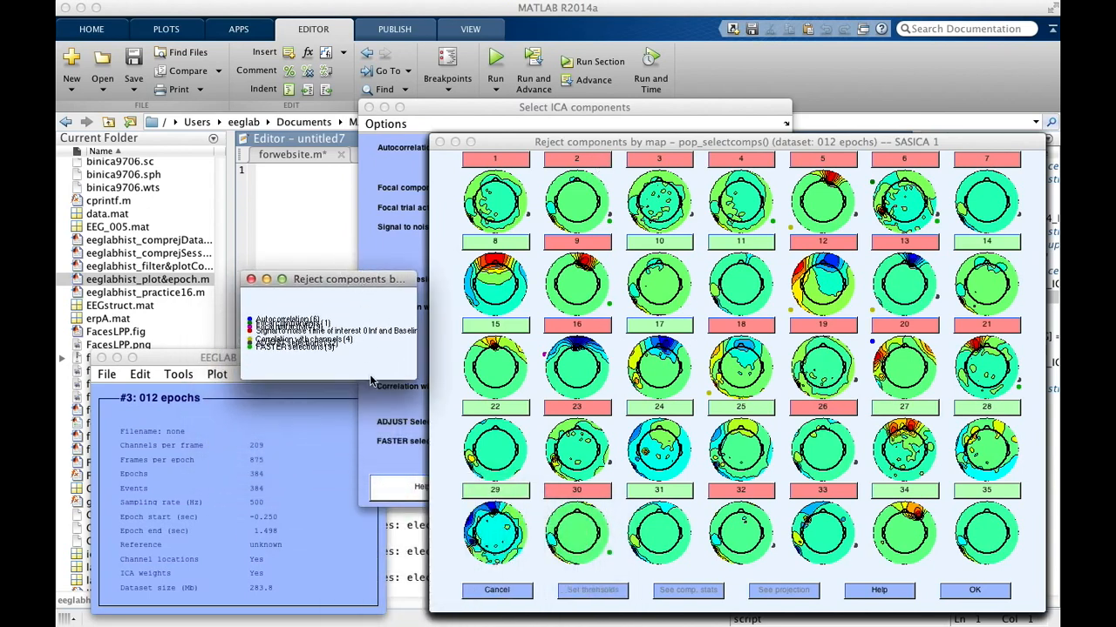
drag(370, 379, 374, 424)
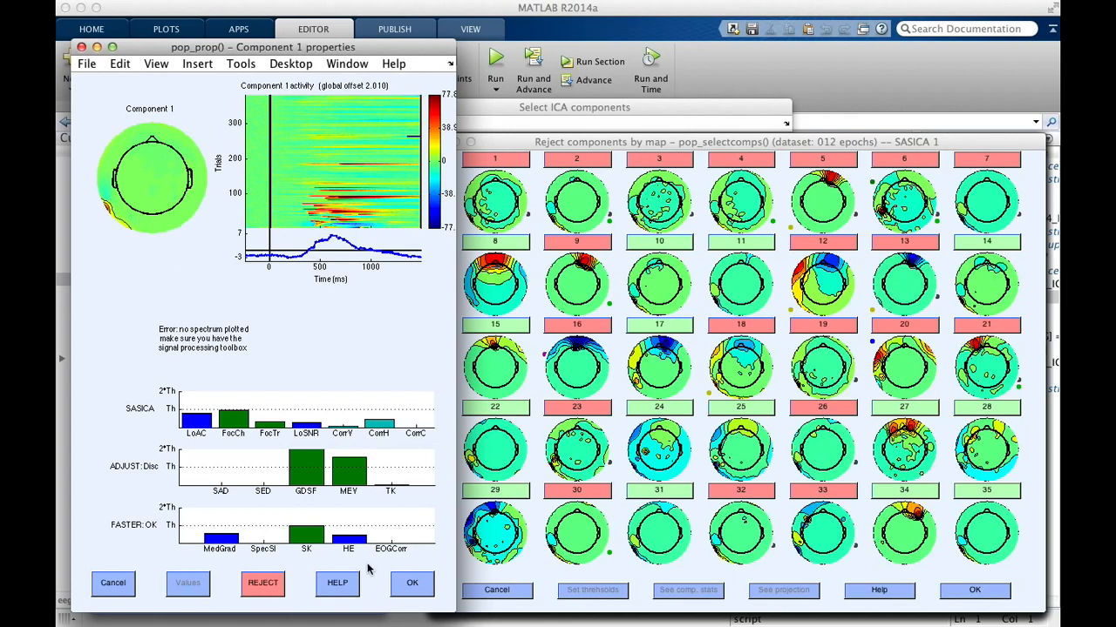
Step: Close component 1's properties, and review component 2's properties while keeping its rejection mark
click(413, 586)
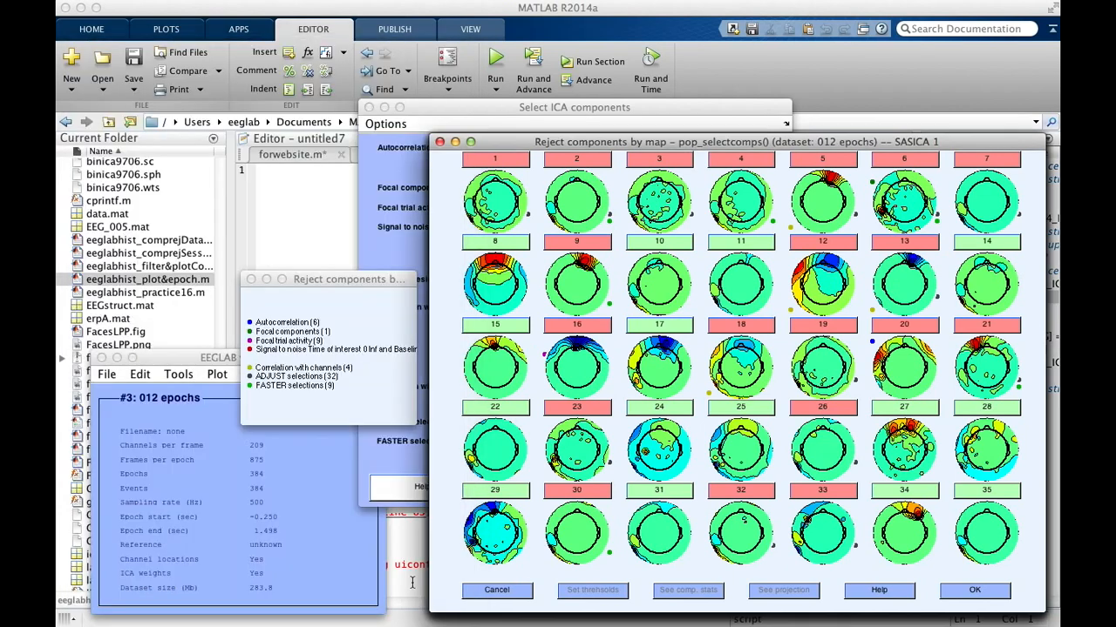
click(602, 161)
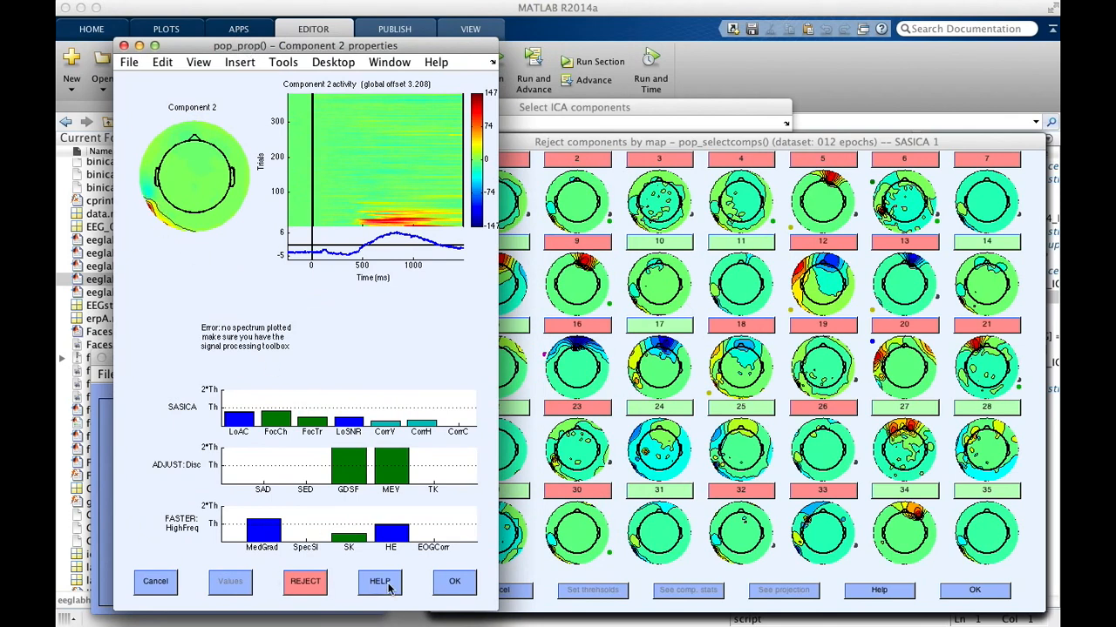
click(454, 587)
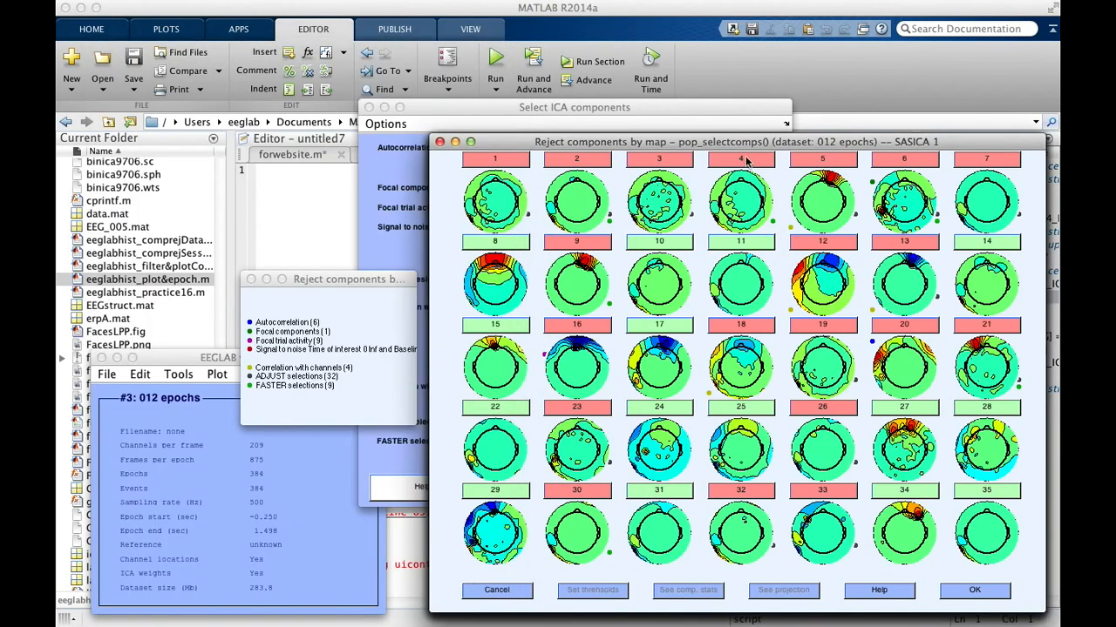
Step: Open component 5's properties from the component maps and move the window clear of the main EEGLAB window
click(828, 162)
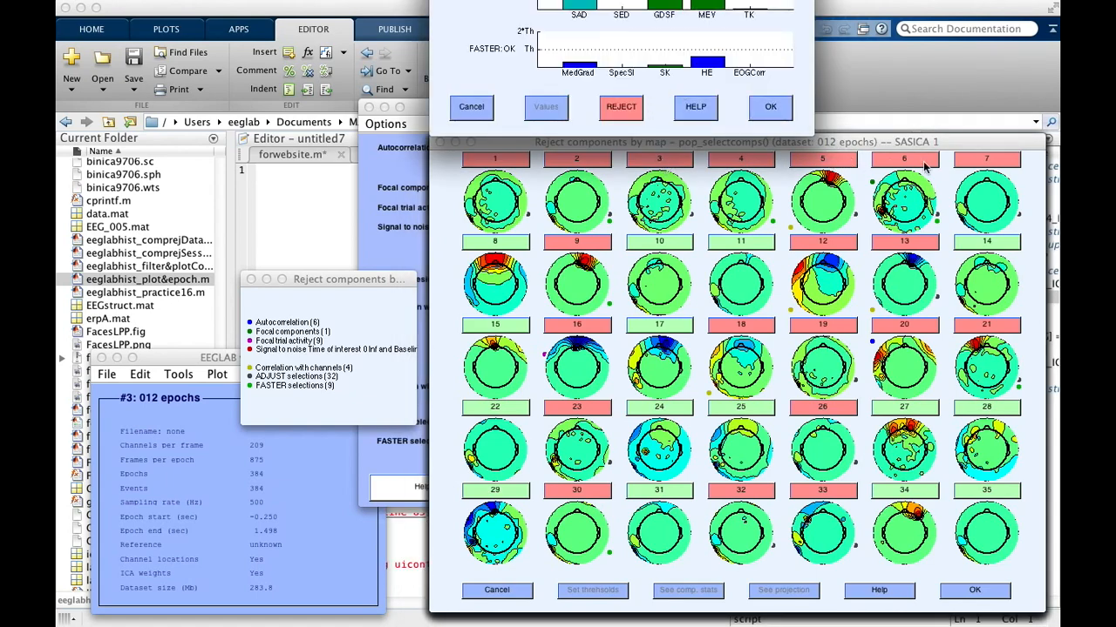
drag(724, 0, 403, 42)
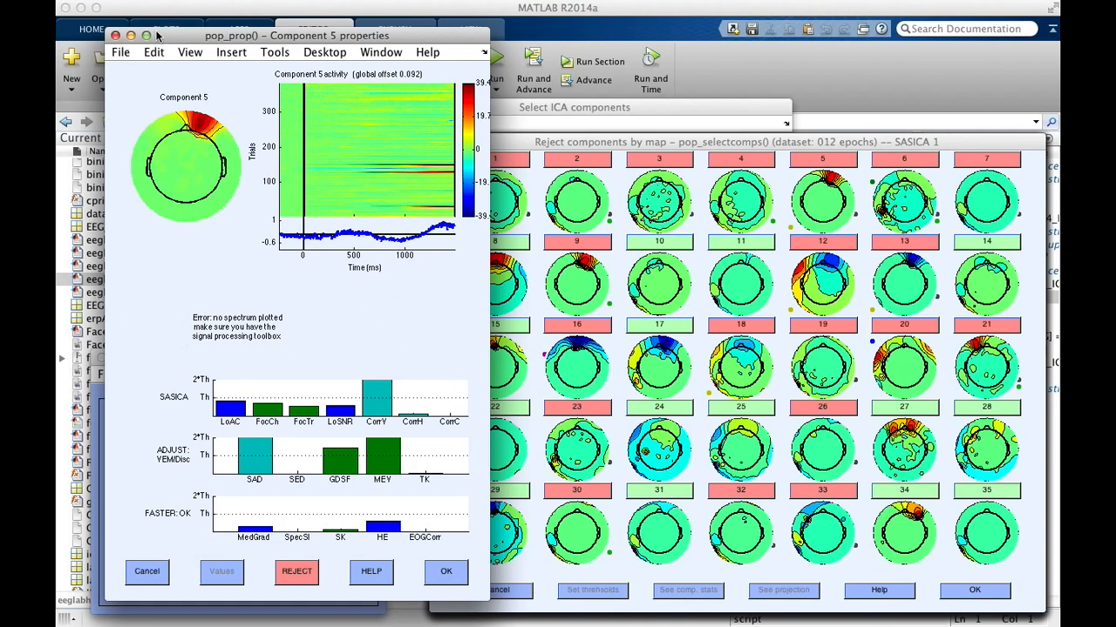
drag(154, 35, 687, 18)
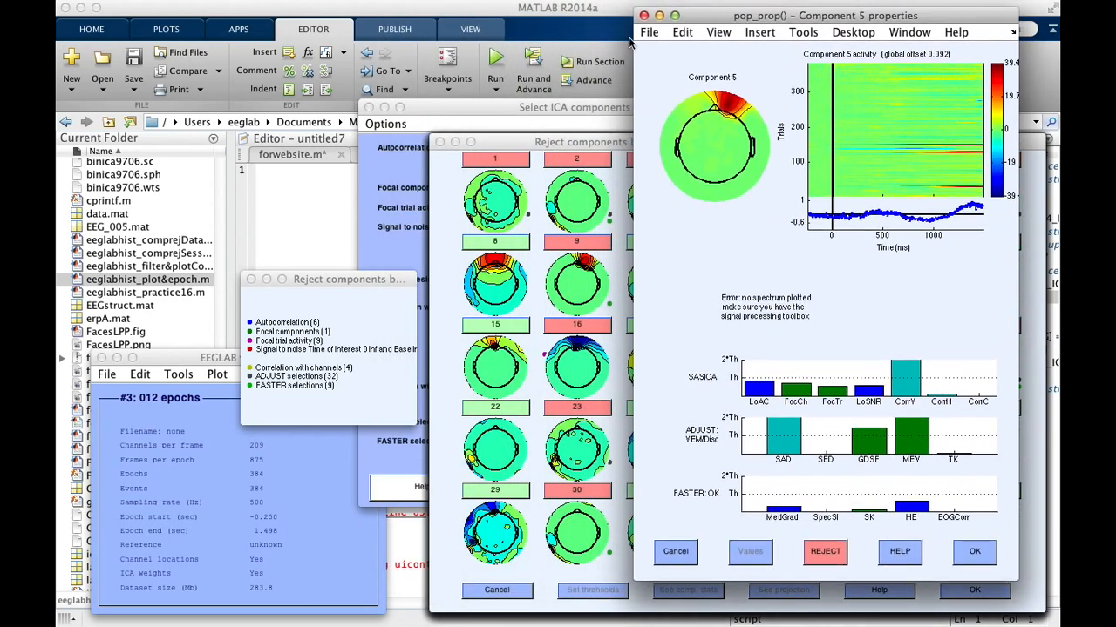
Step: Plot component 5's properties from the main EEGLAB window to compare its power spectrum with the SASICA measures, and close both property windows
click(169, 362)
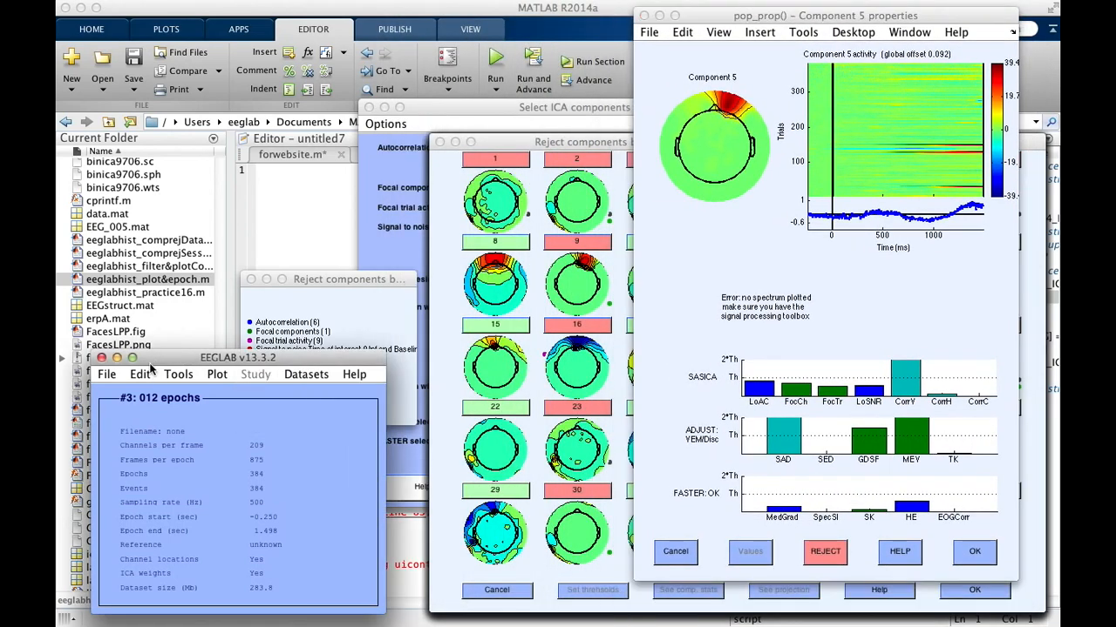
click(142, 375)
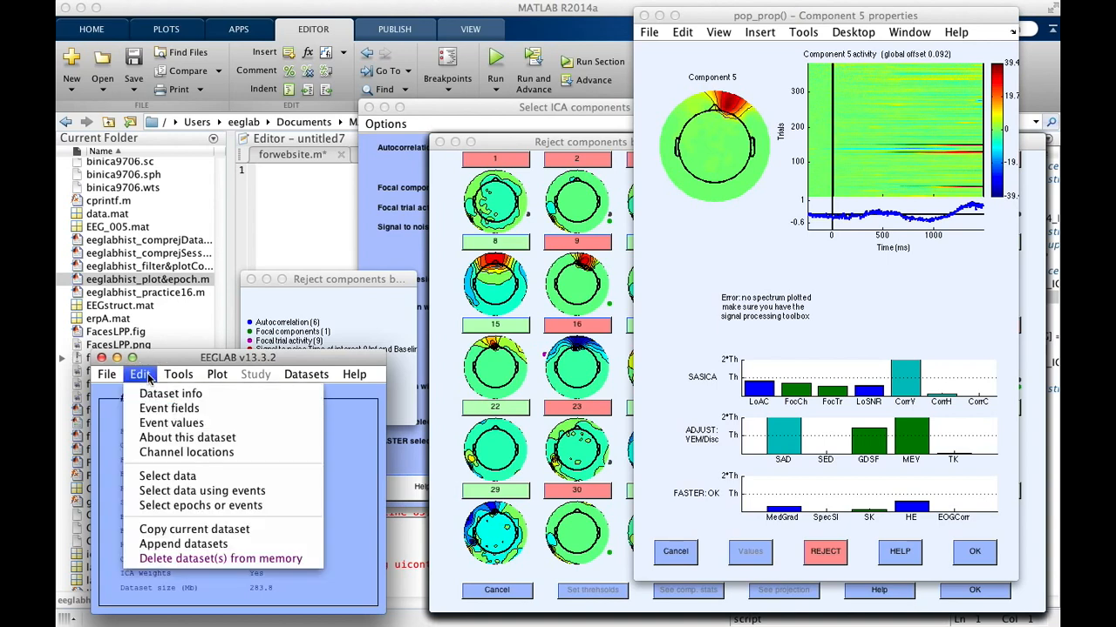
mouse_move(170, 379)
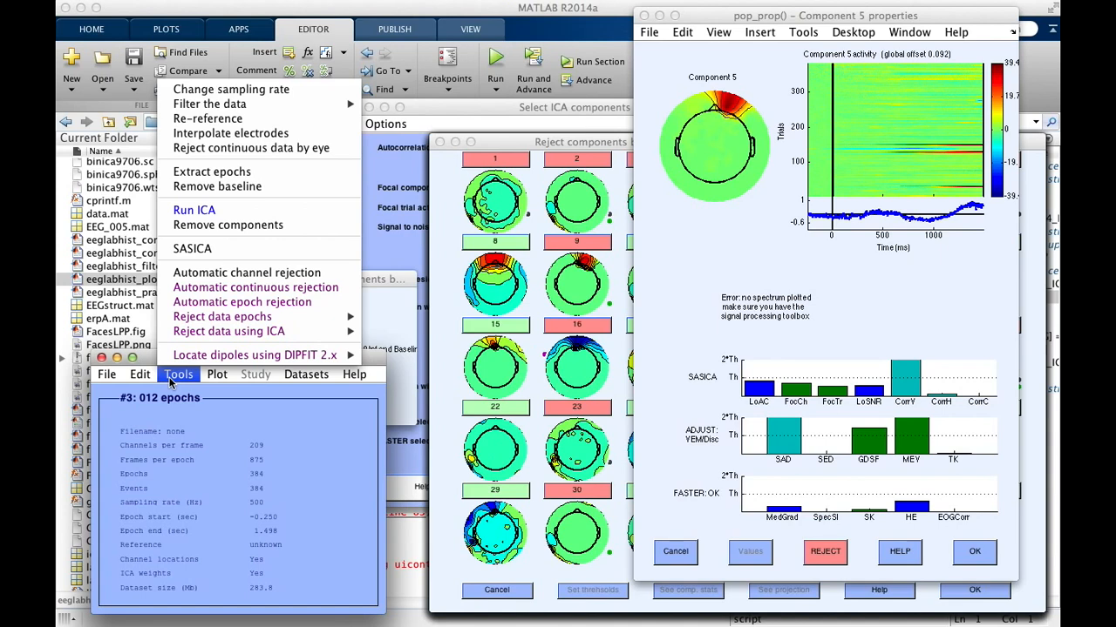
click(139, 375)
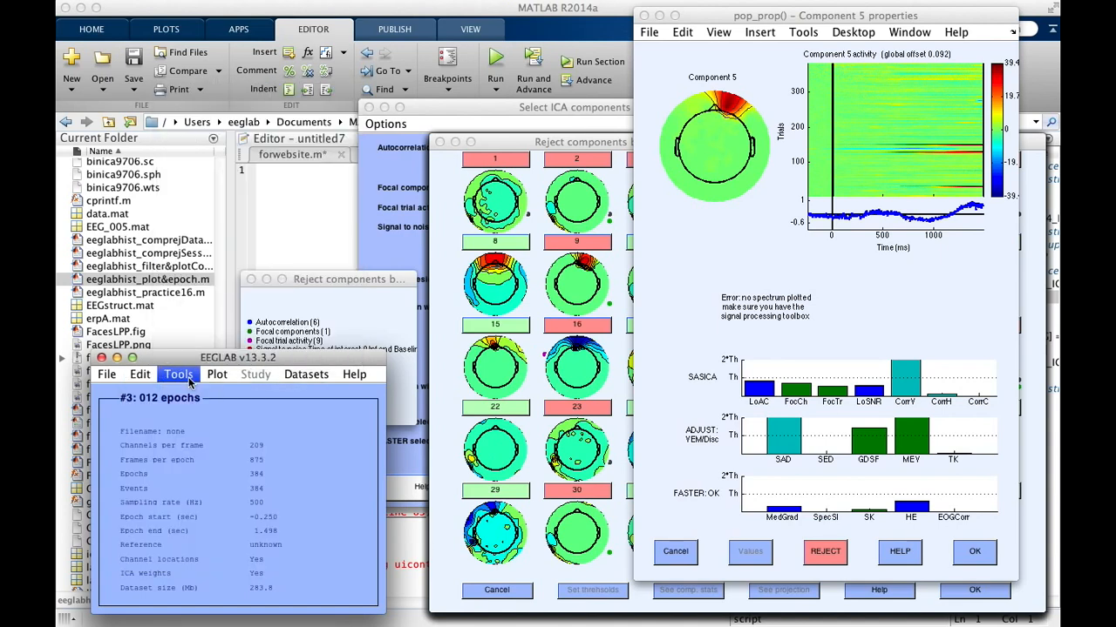
click(217, 375)
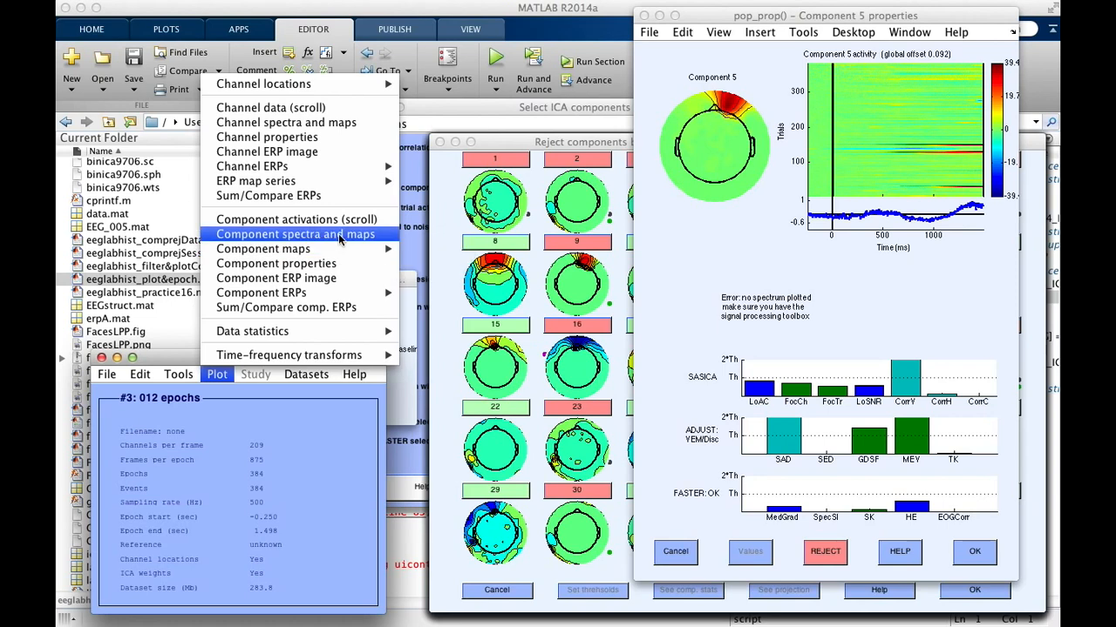
click(338, 265)
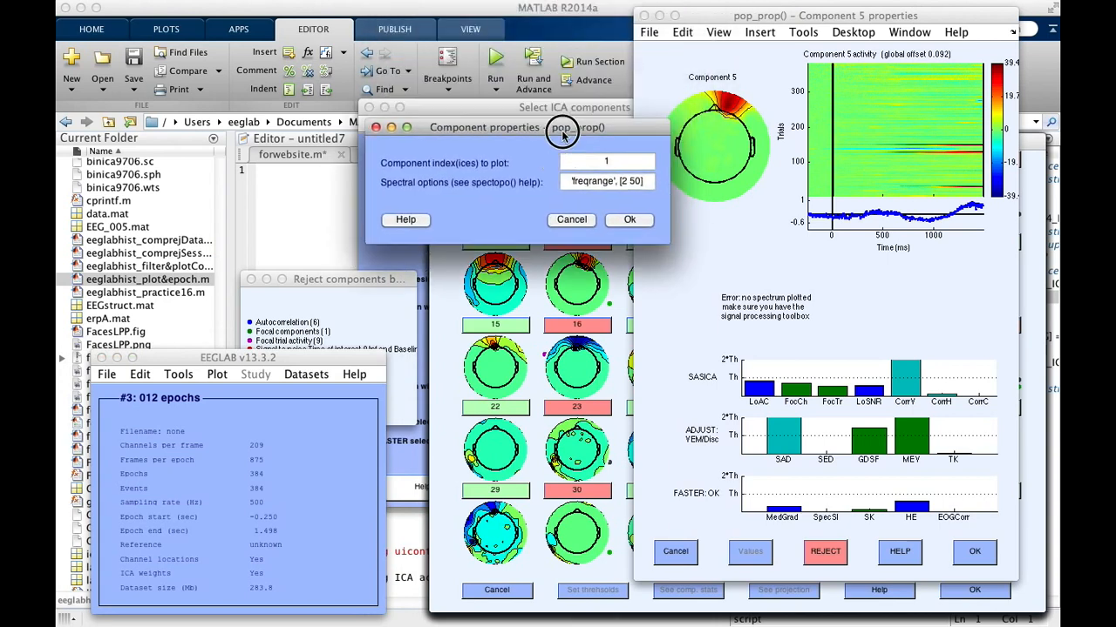
double_click(621, 161)
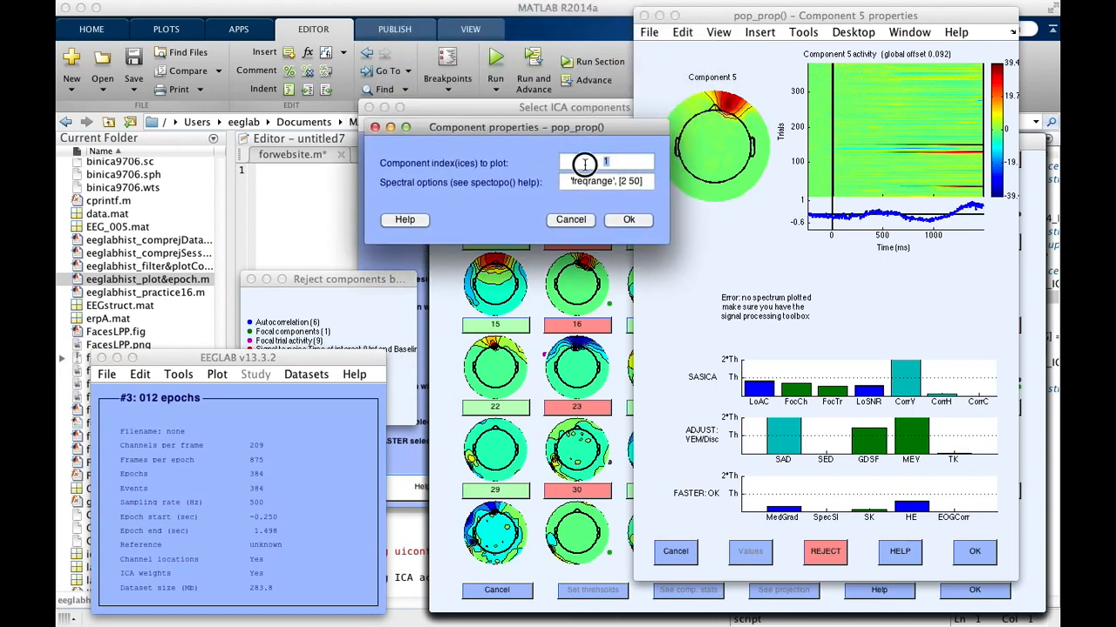
text(5)
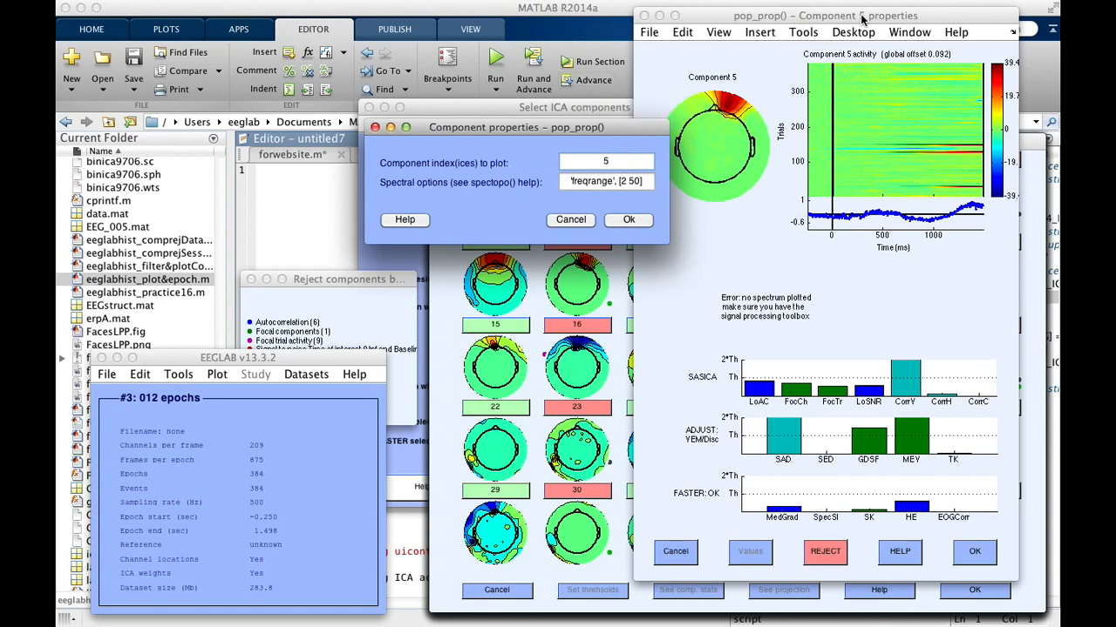
click(629, 219)
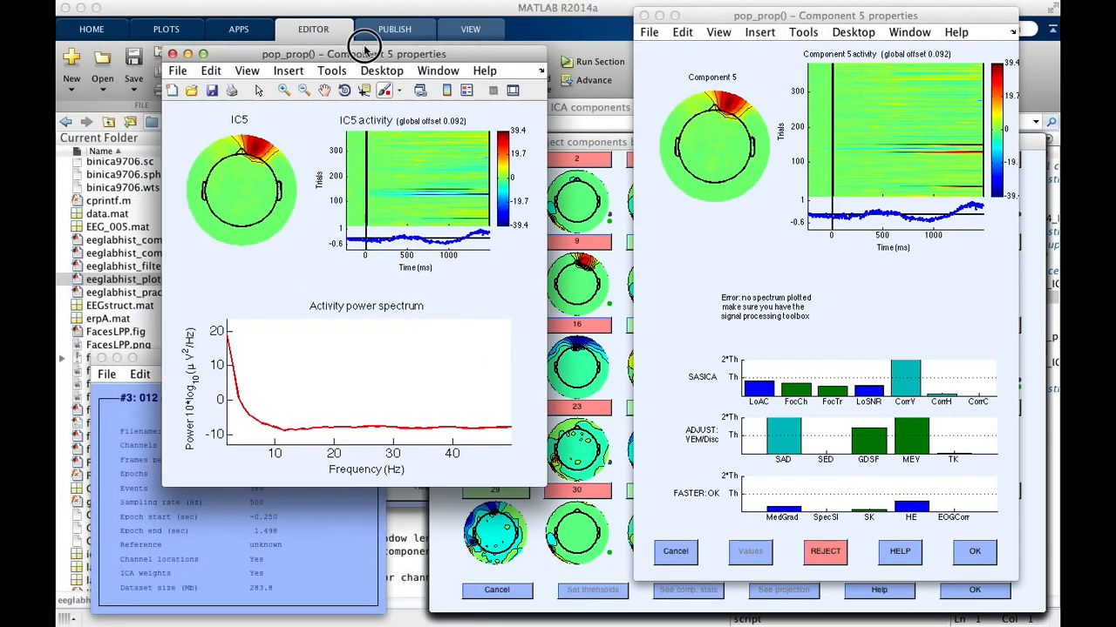
drag(364, 47, 353, 48)
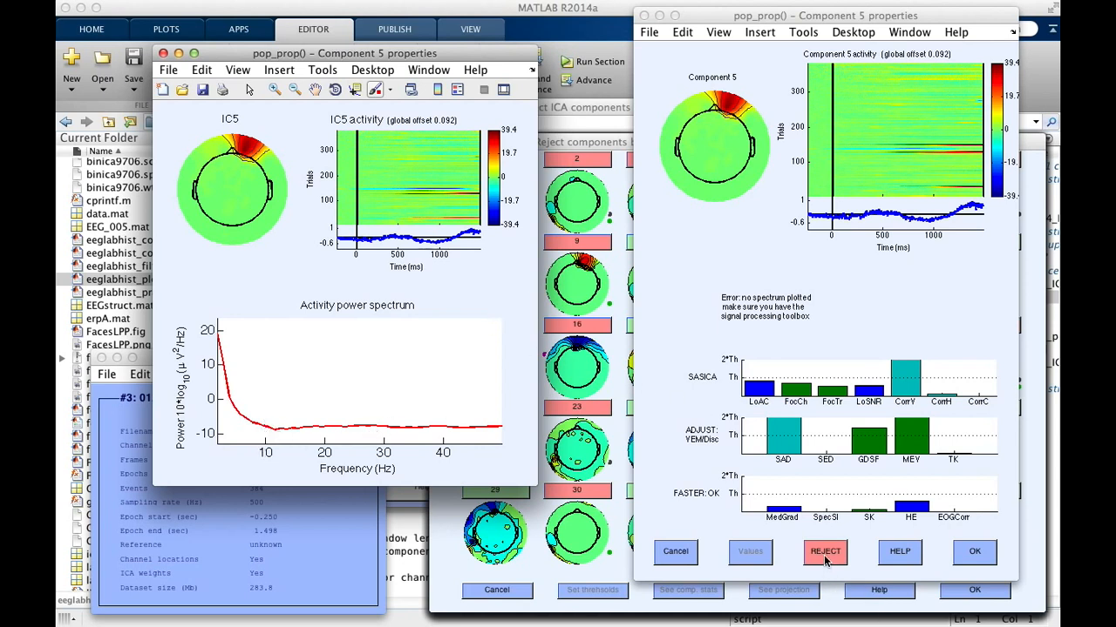
click(976, 552)
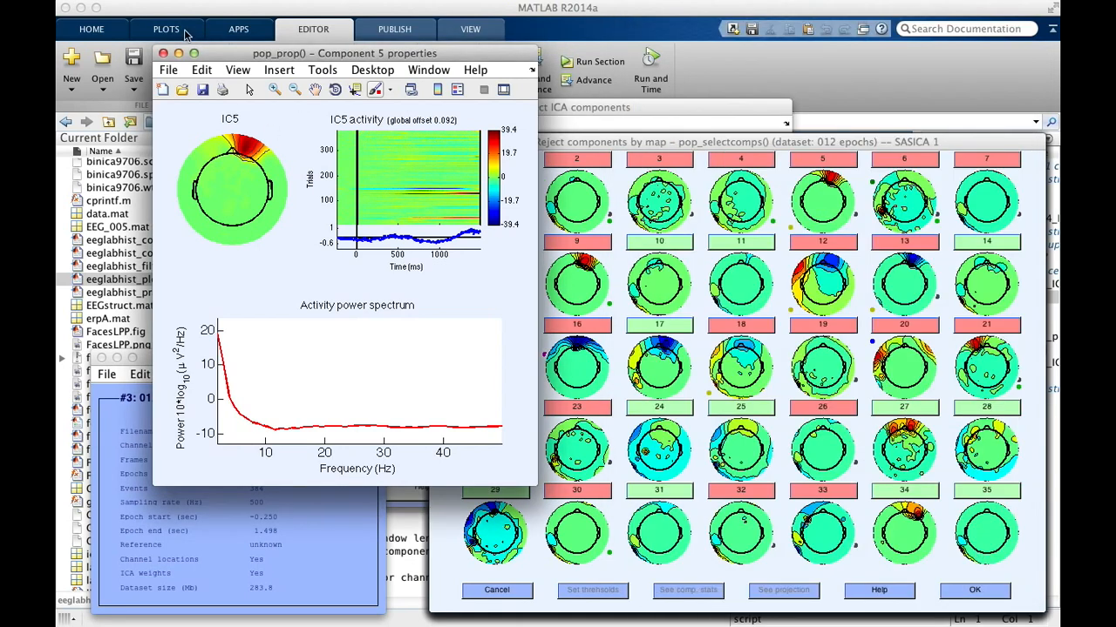
click(163, 53)
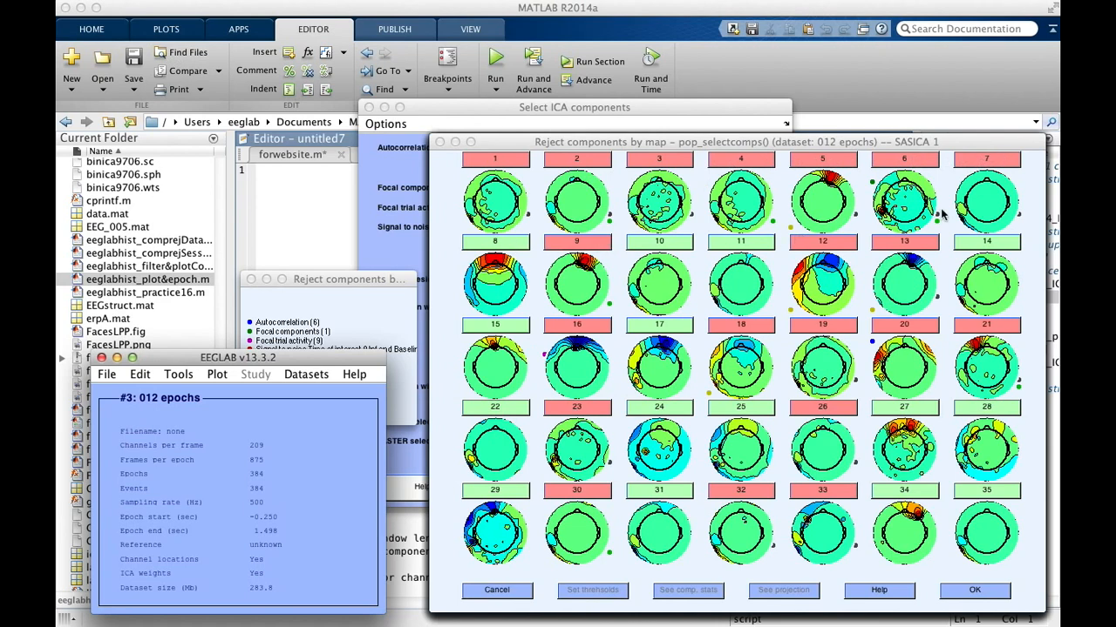
Step: Open component 8's properties from the component maps, mark the component for rejection, and accept the change
click(505, 241)
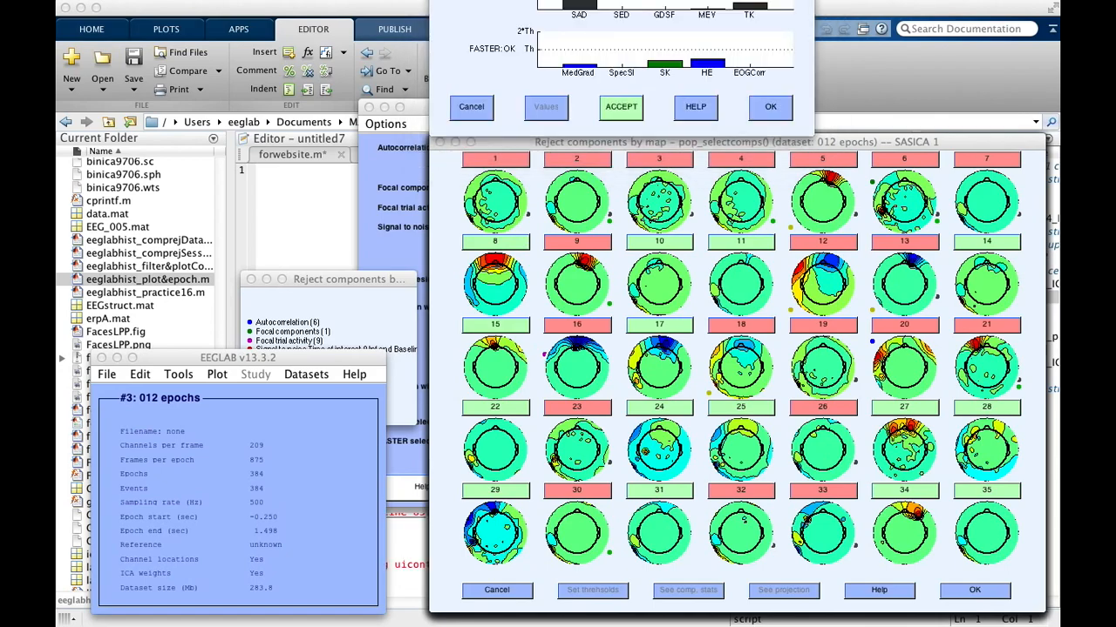
drag(619, 0, 265, 41)
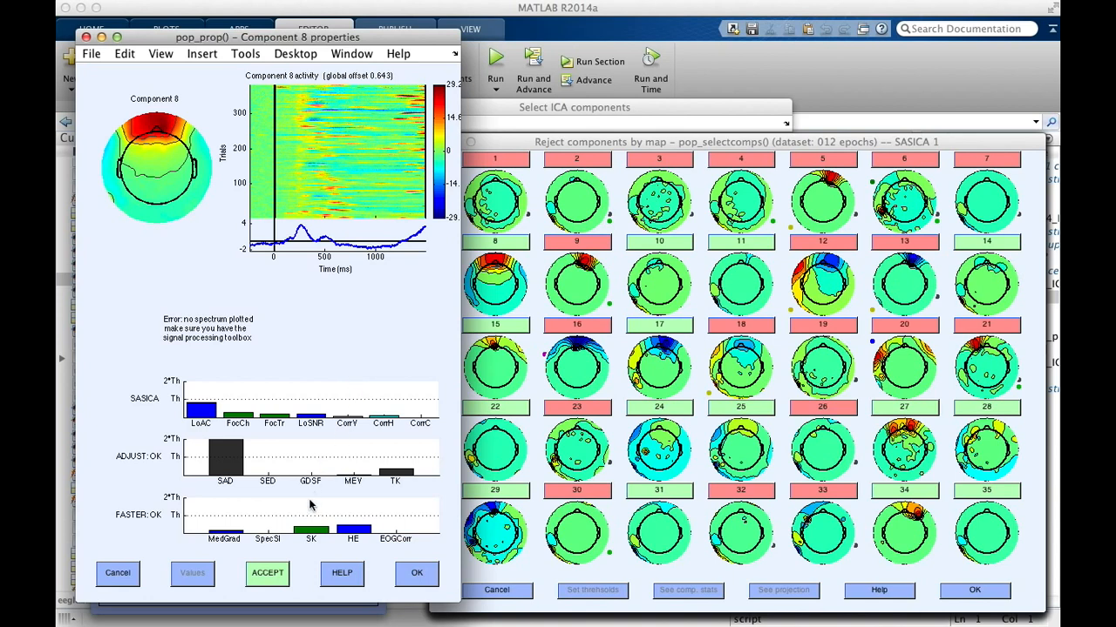
click(279, 578)
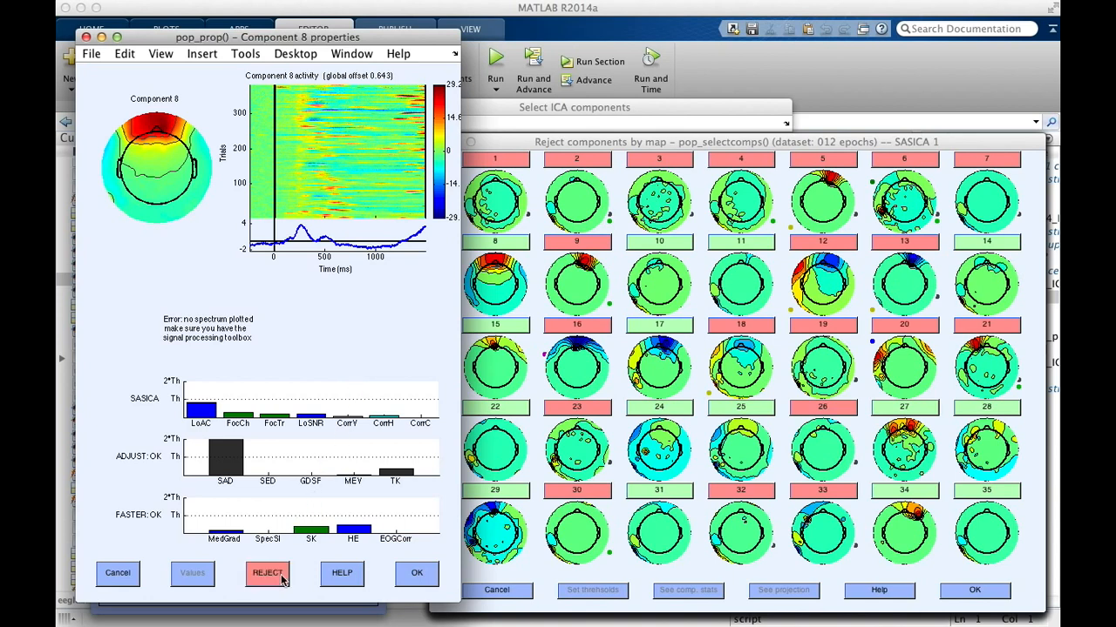
click(422, 579)
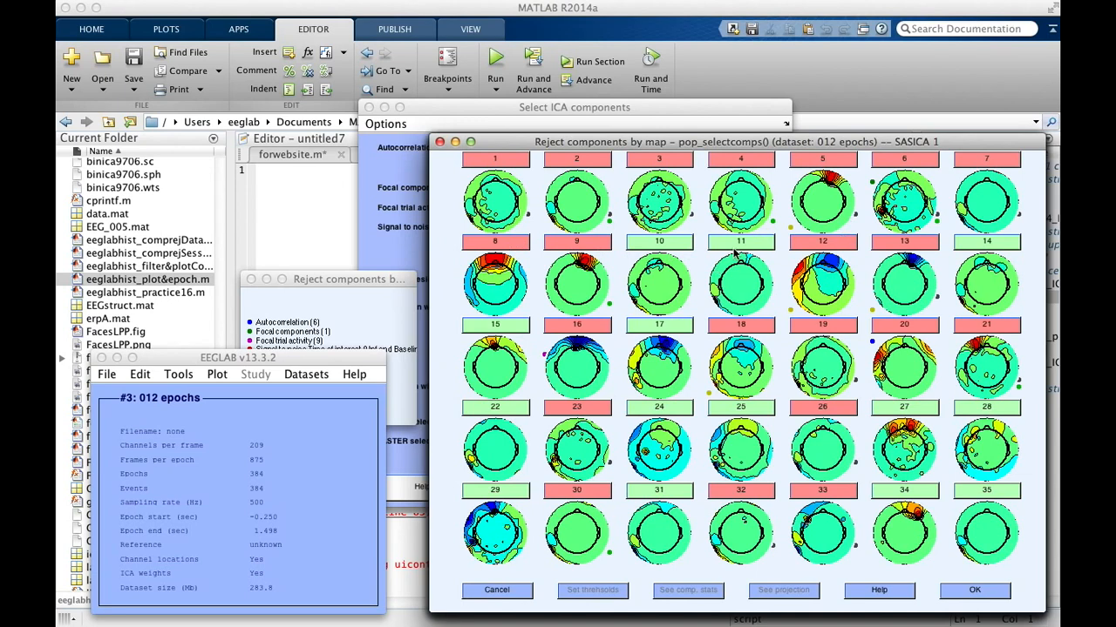
Step: Plot component 6's properties from the main EEGLAB window, view its activity and power spectrum, and close the plot
click(217, 375)
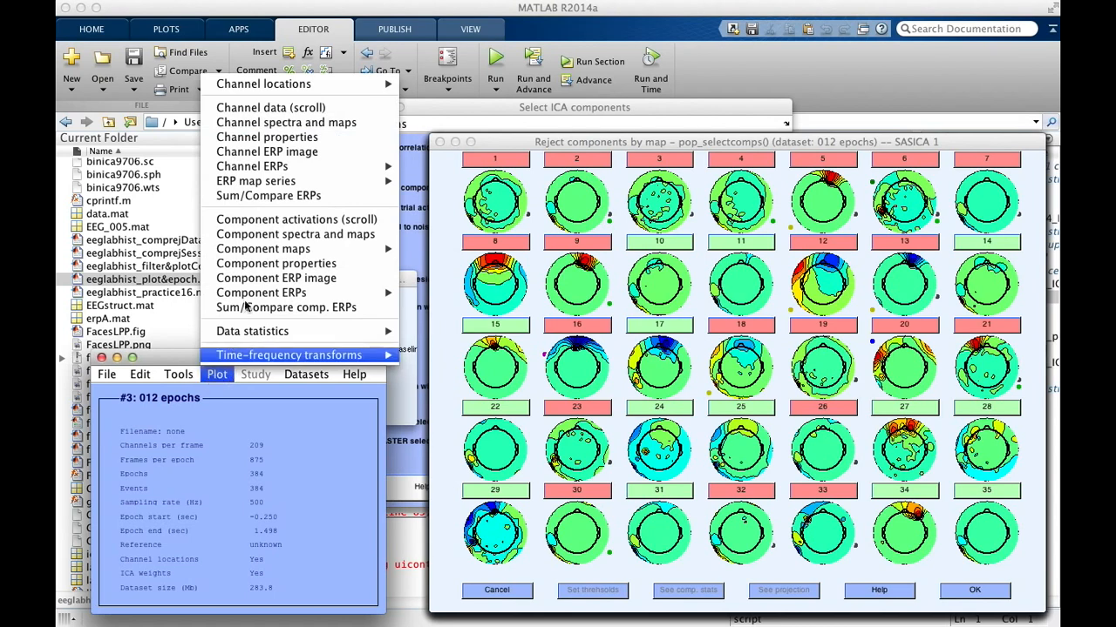
click(275, 263)
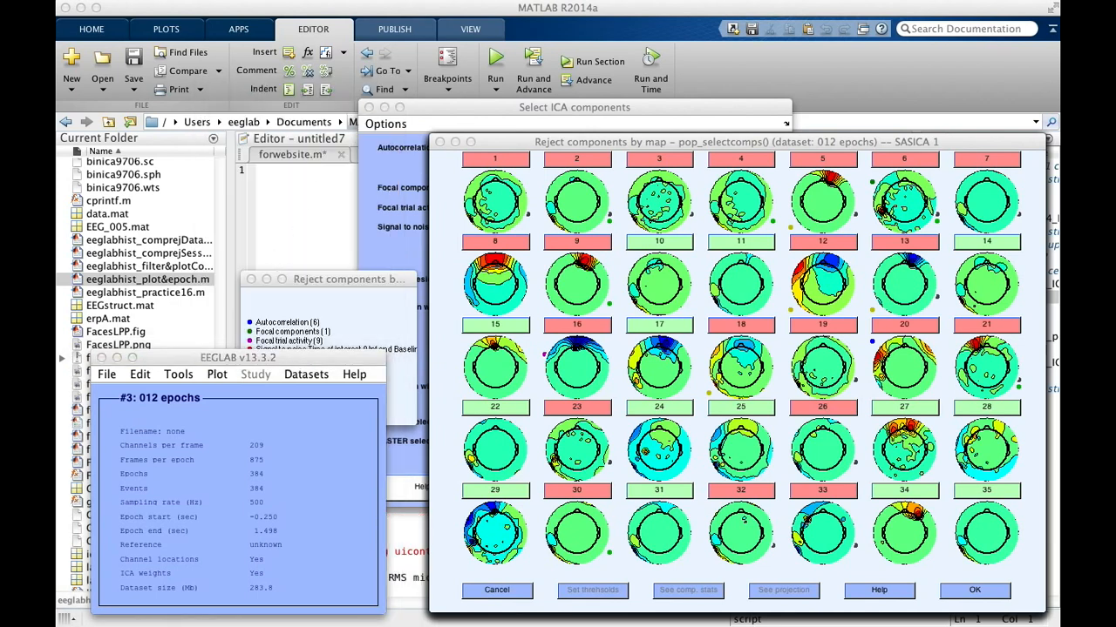
drag(652, 4, 632, 81)
double_click(639, 114)
text(6)
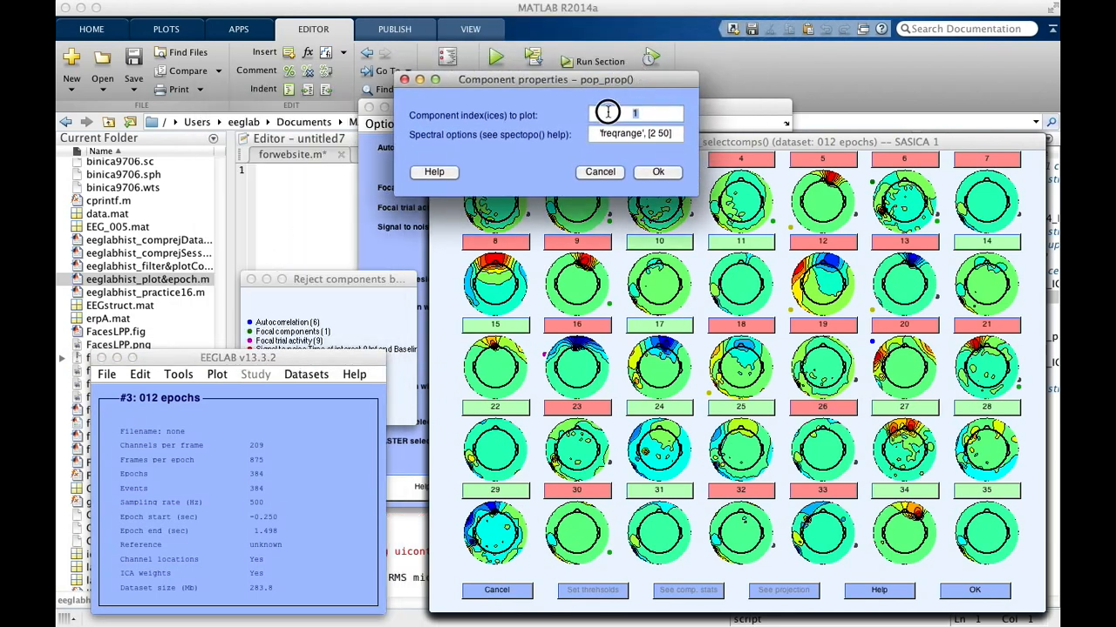
click(662, 175)
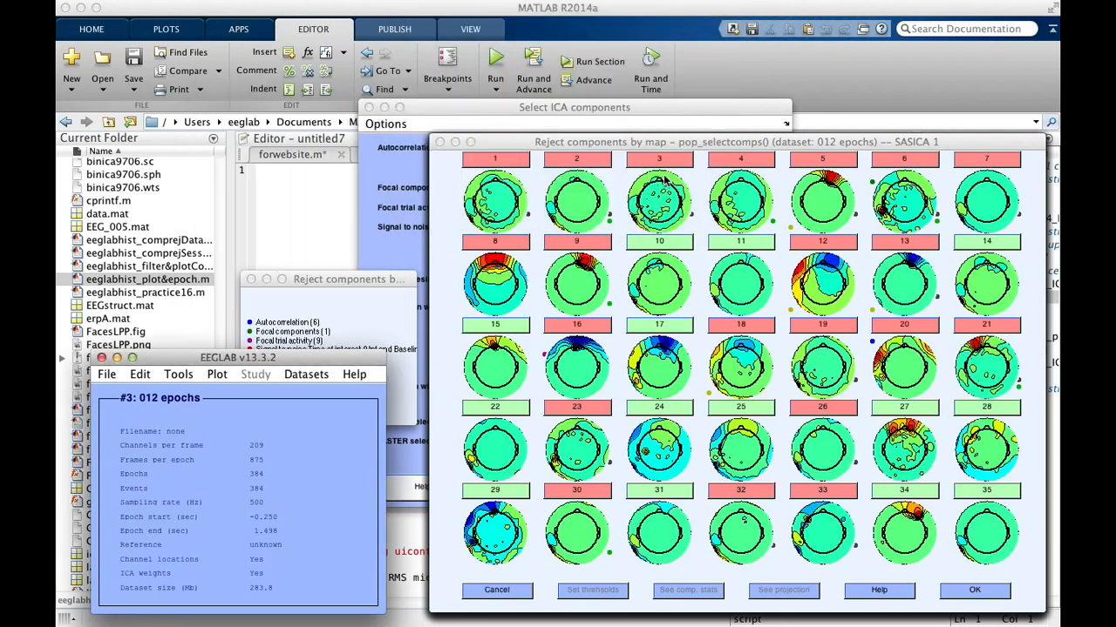
drag(650, 0, 392, 94)
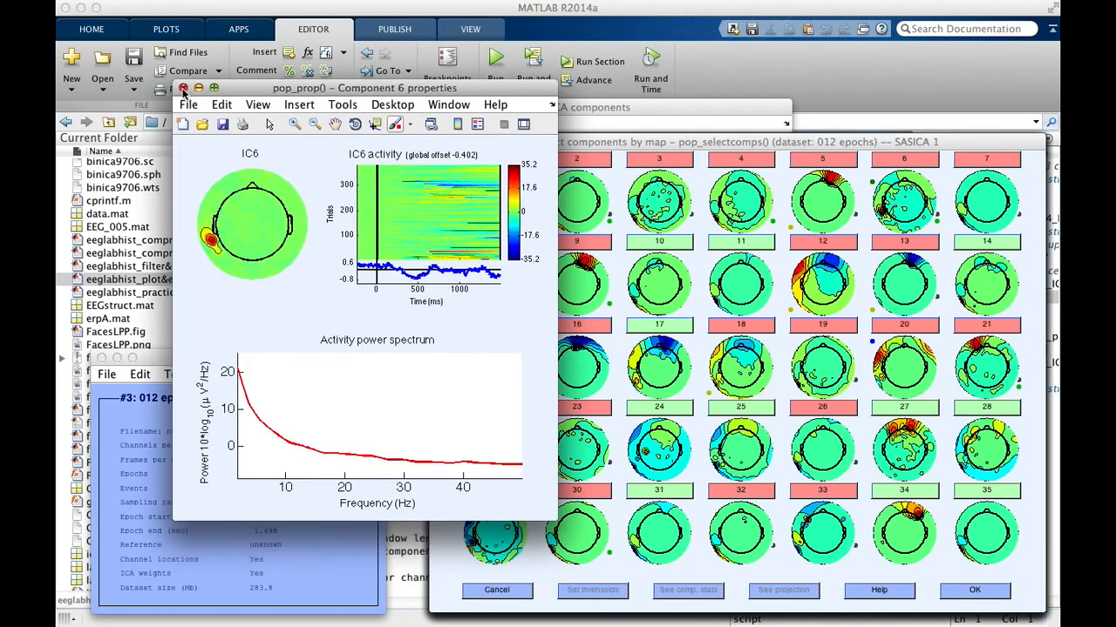
click(183, 89)
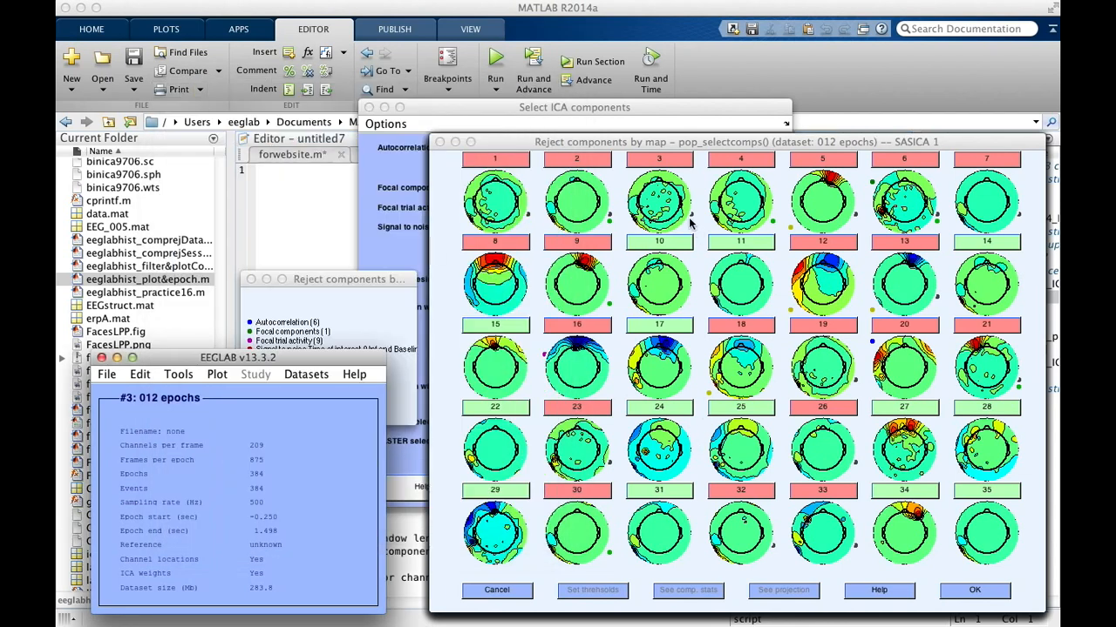
Step: Move the SASICA 1 component maps aside to reveal the SASICA 2 maps of components 36 to 70
click(694, 147)
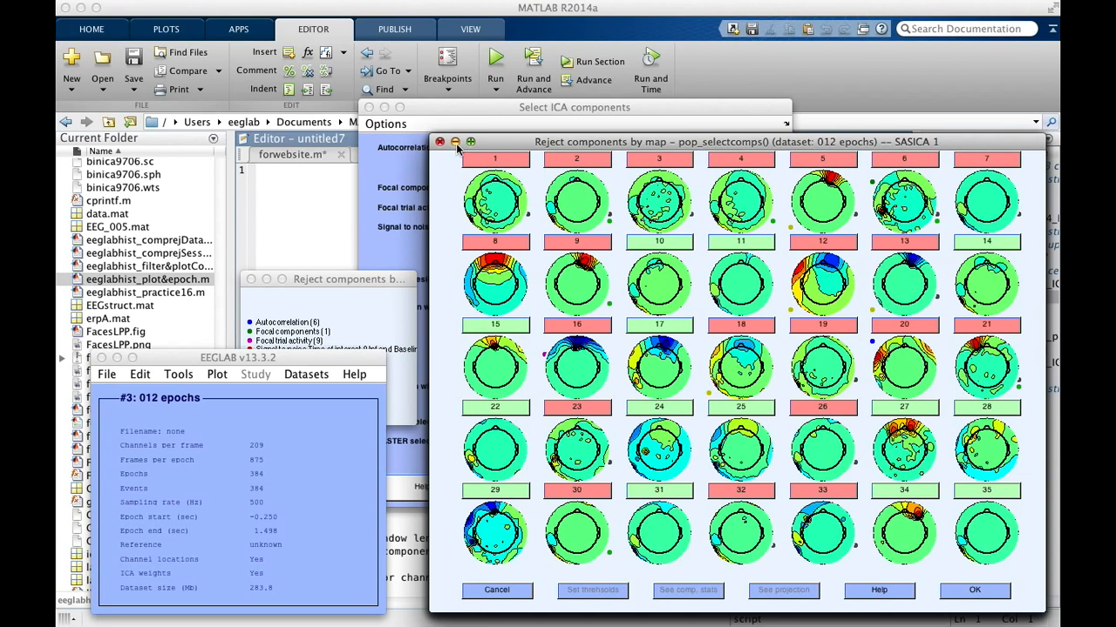
click(455, 143)
drag(529, 144, 529, 145)
drag(644, 0, 173, 197)
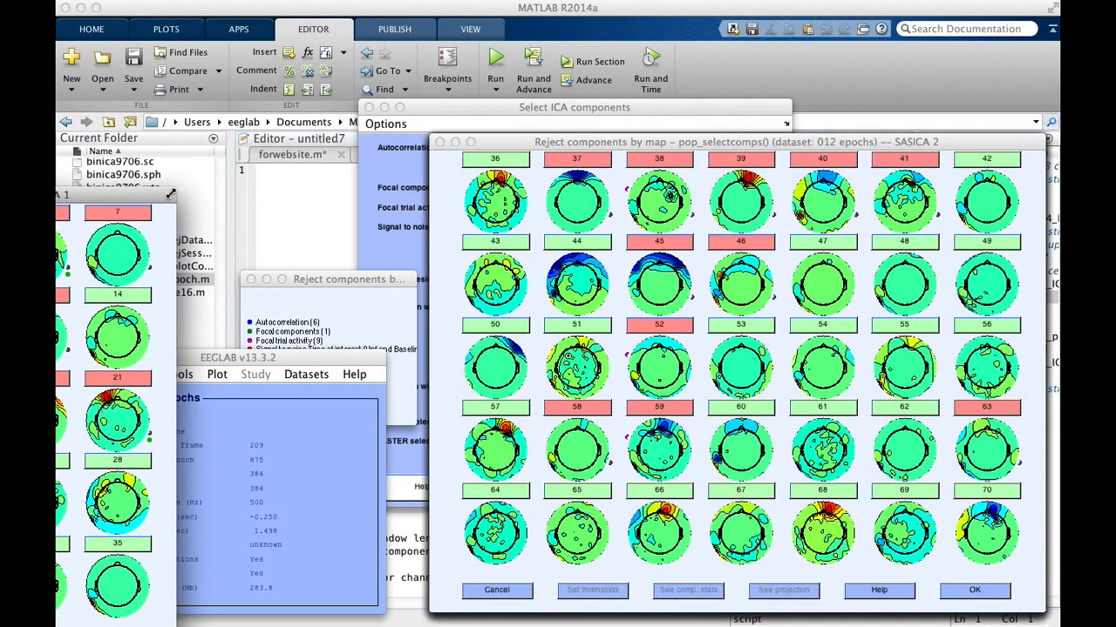
click(598, 143)
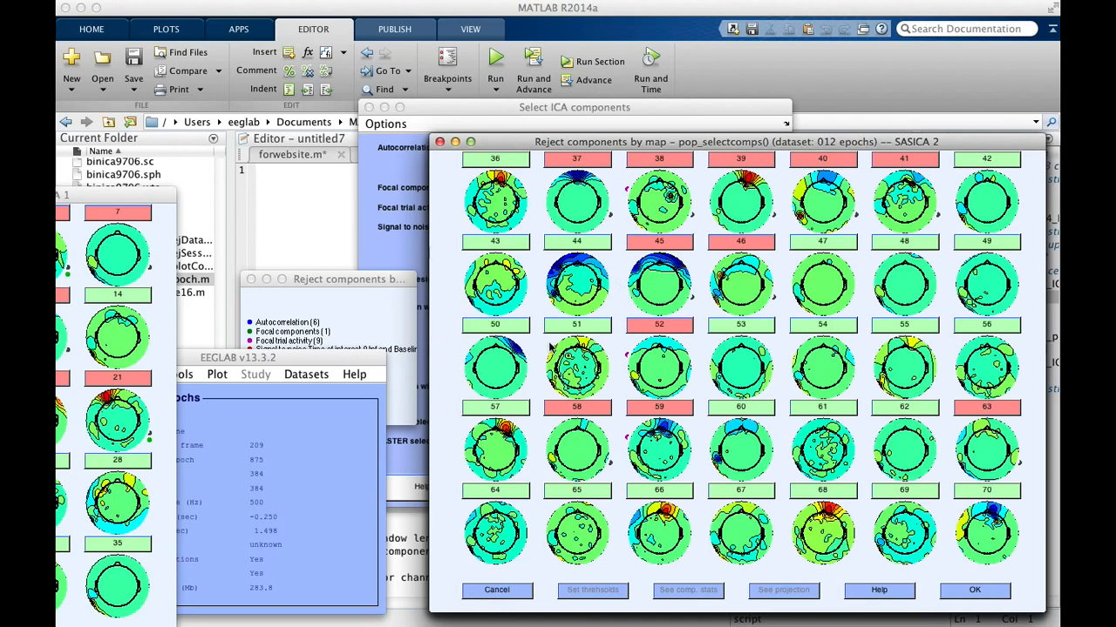
Step: Open component 50's properties, mark the component for rejection, and accept the change
click(505, 327)
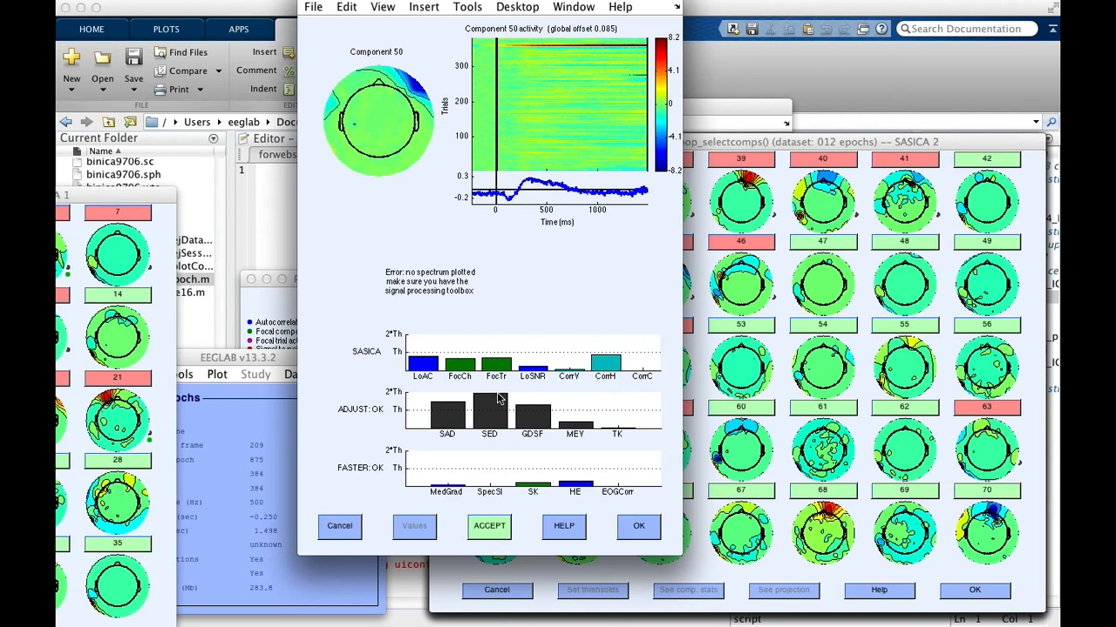
drag(495, 3, 499, 33)
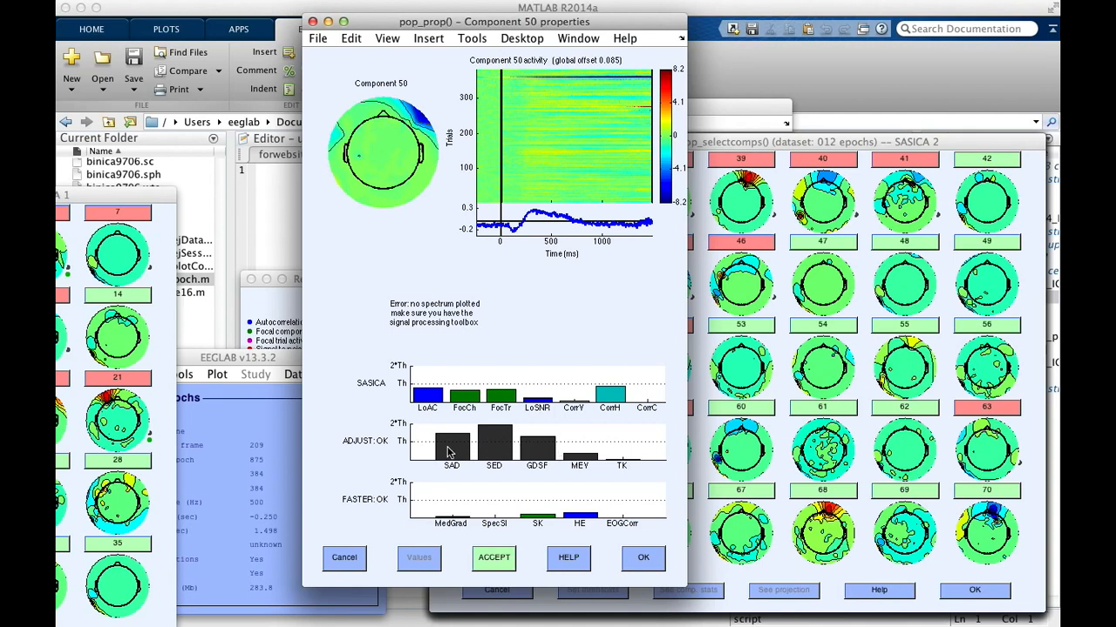
click(493, 566)
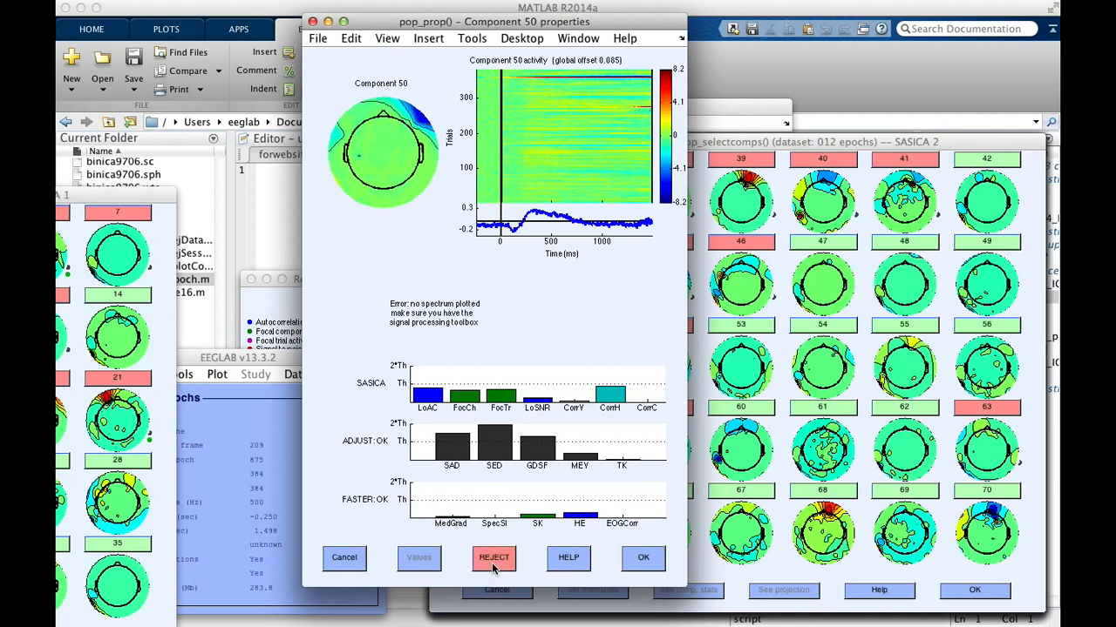
click(645, 562)
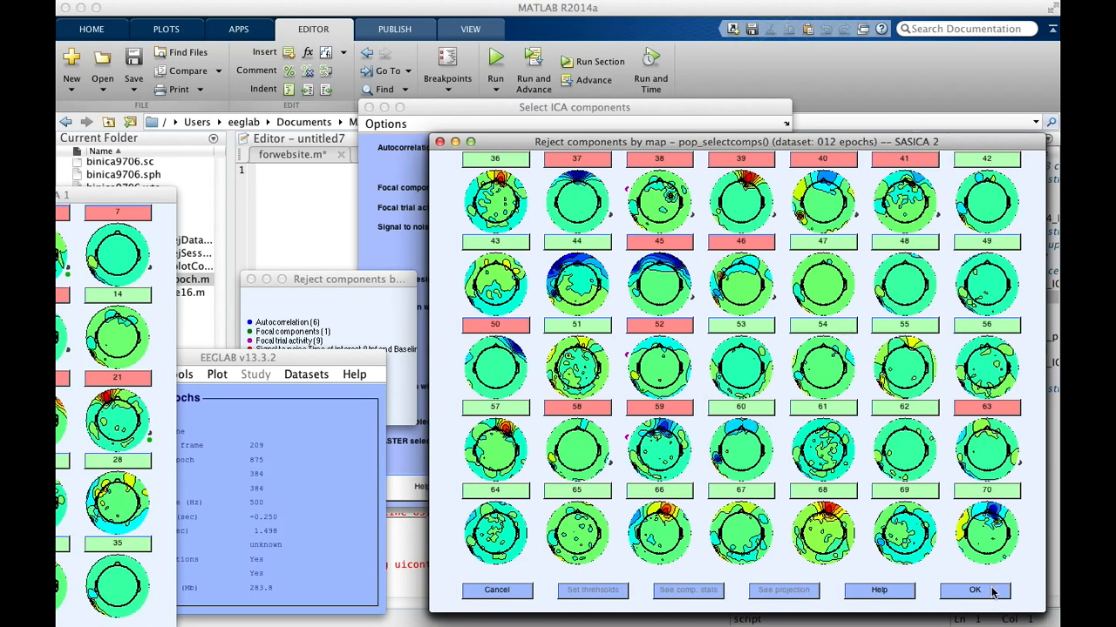
Step: Move the SASICA 2 maps aside and shift the SASICA 3 maps of components 71 to 105 slightly upward
click(819, 142)
drag(820, 142, 145, 151)
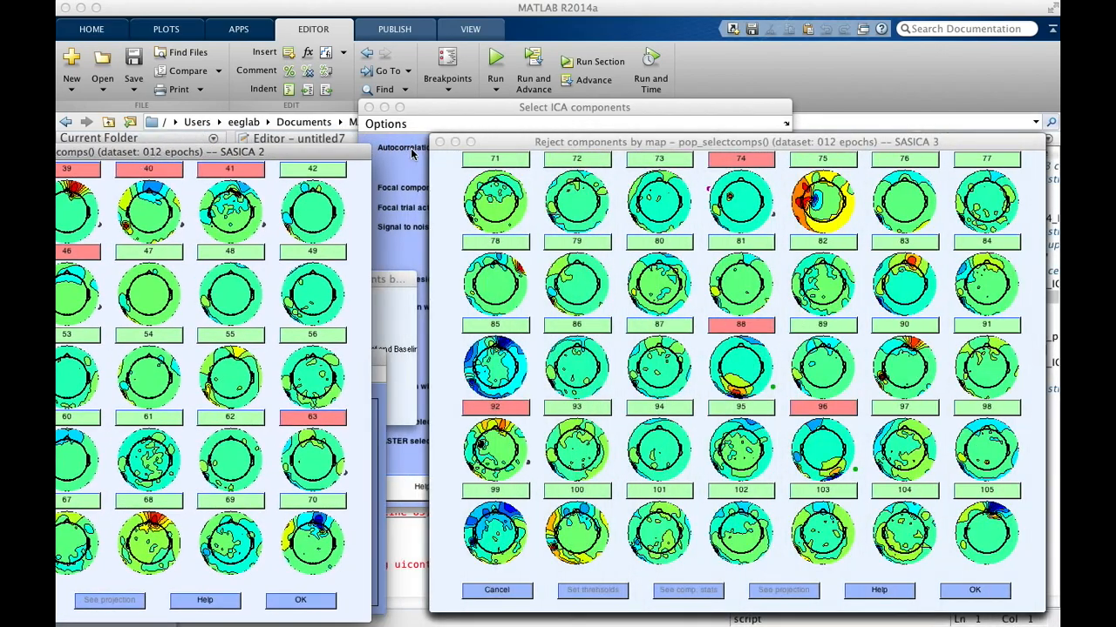
drag(494, 146, 488, 118)
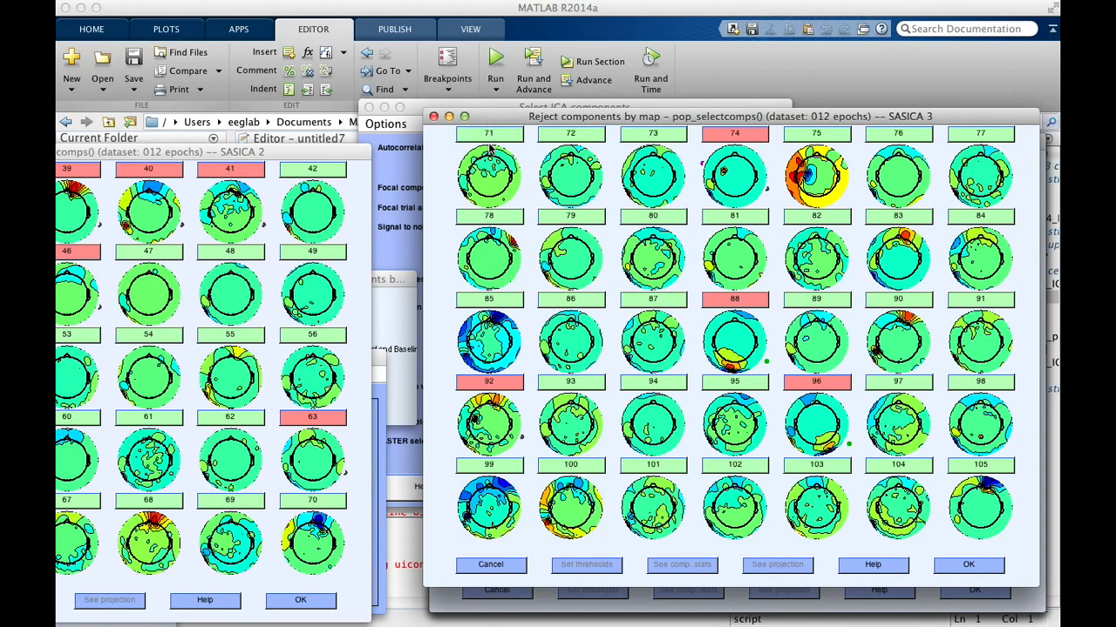
Step: Accept the rejection marks on the component maps and dismiss the reminder about subtracting marked components
click(970, 568)
click(971, 566)
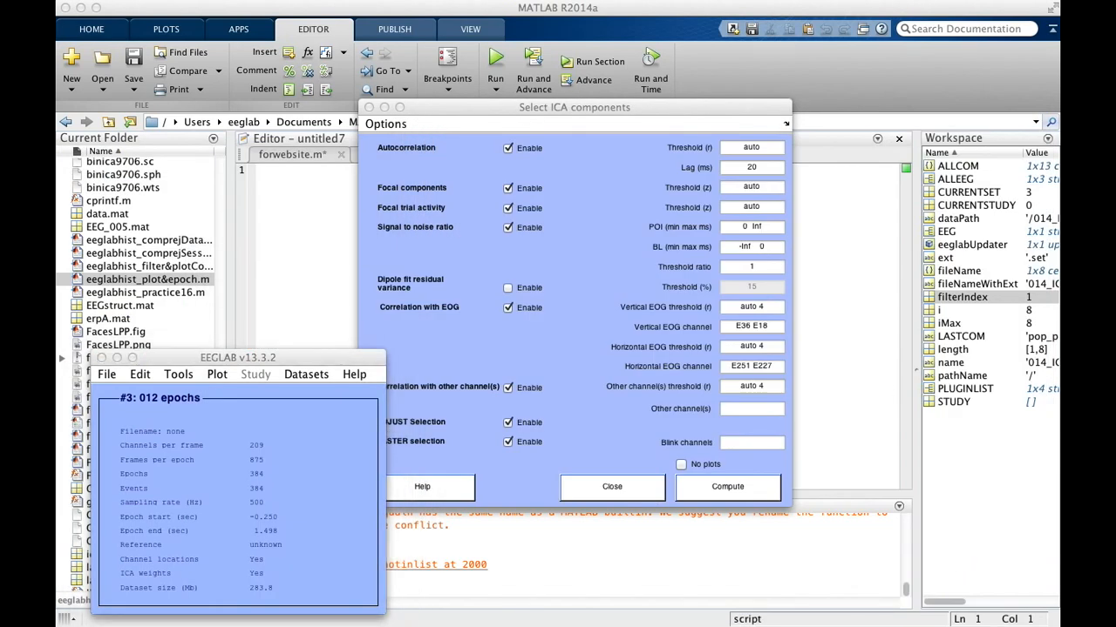
drag(653, 61, 654, 199)
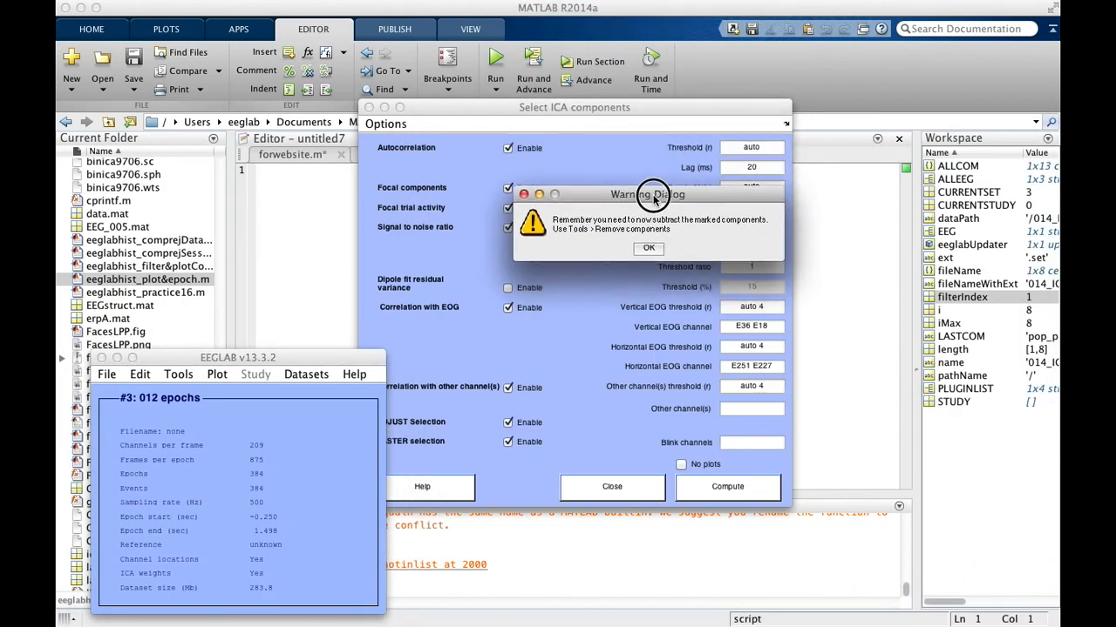
click(648, 250)
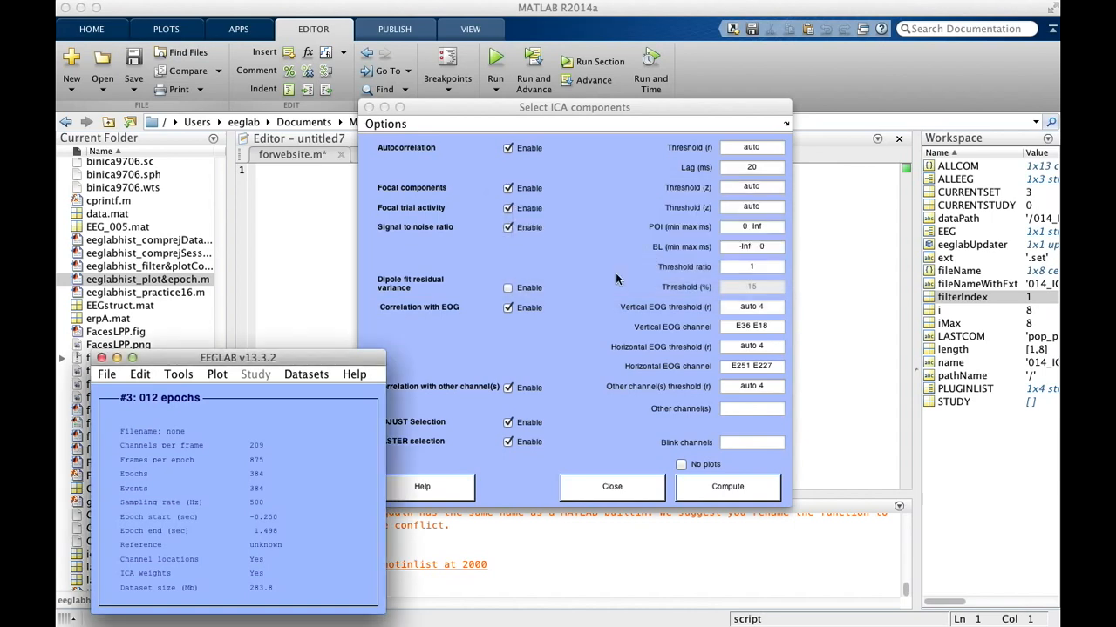
Step: Remove the marked components from the 012 epochs data, reviewing the list of components before accepting the removal
click(179, 374)
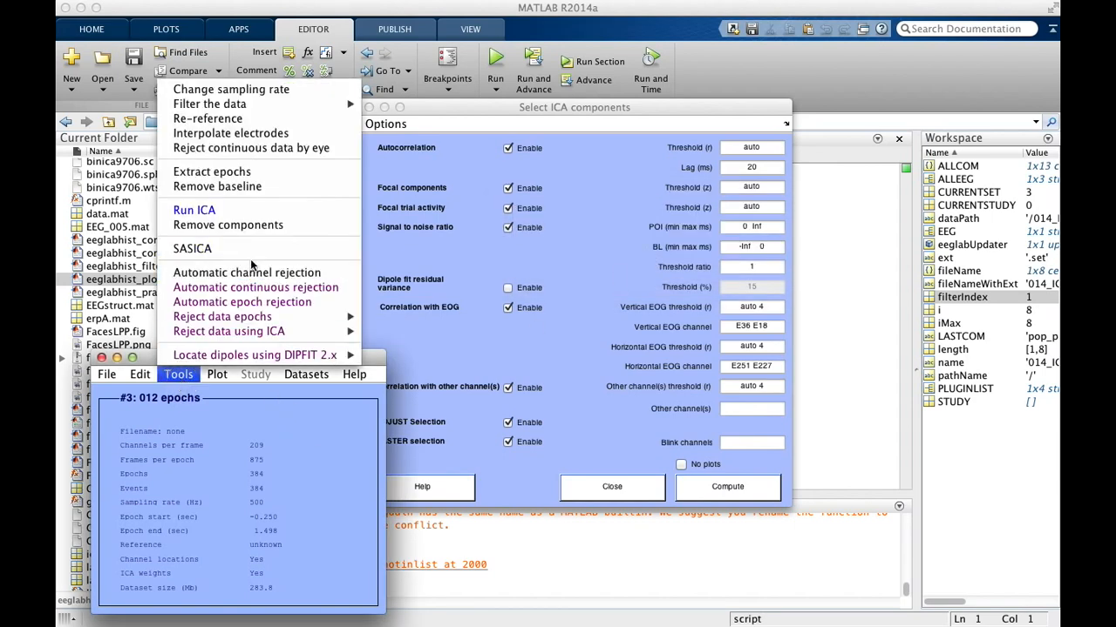
click(258, 226)
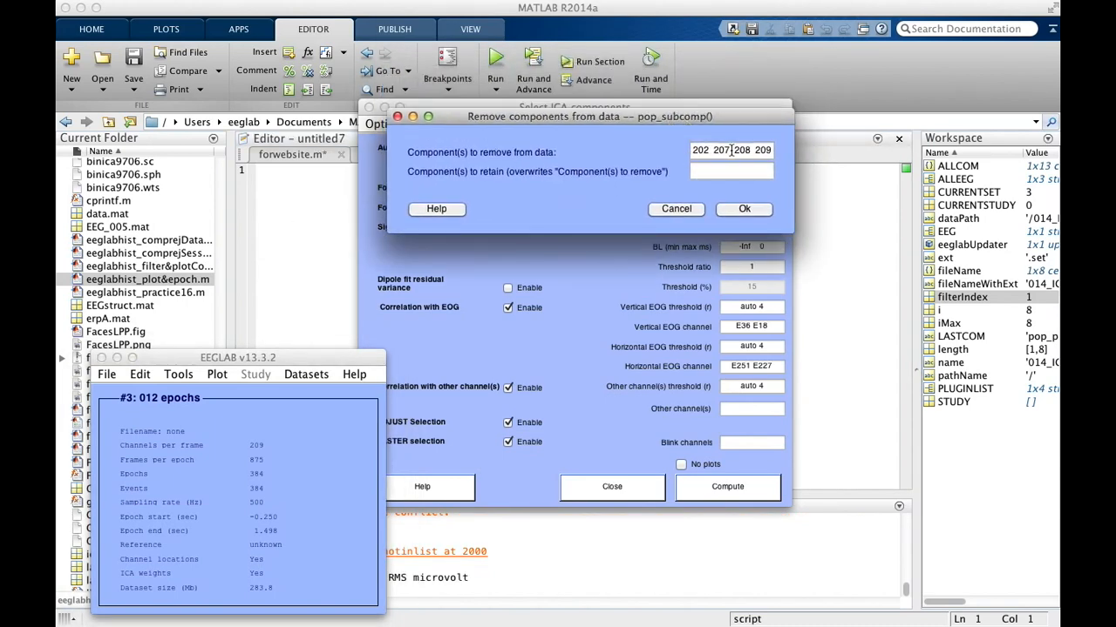
click(731, 151)
click(771, 150)
click(757, 150)
key(Left)
key(Left)
key(Left)
key(Left)
key(Left)
key(Left)
key(Left)
key(Left)
key(Left)
key(Left)
key(Left)
key(Left)
key(Left)
key(Left)
key(Left)
key(Left)
key(Left)
key(Left)
key(Left)
key(Left)
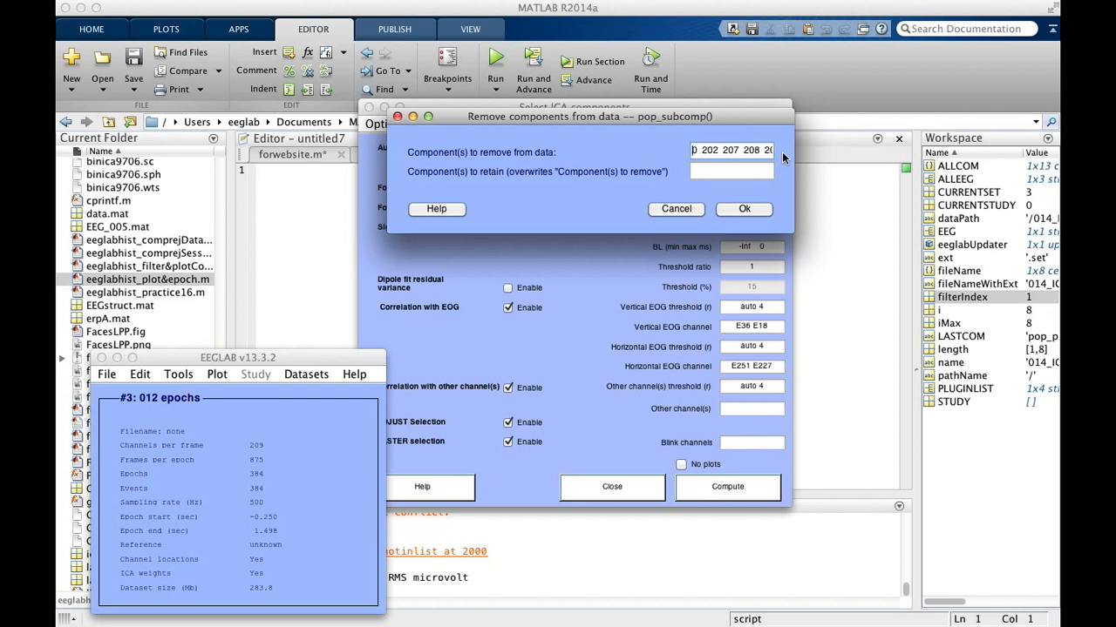
key(Left)
key(Left)
key(Left)
key(Left)
key(Left)
key(Left)
key(Left)
key(Left)
key(Left)
key(Left)
key(Left)
key(Left)
key(Left)
key(Left)
key(Left)
key(Left)
key(Left)
key(Left)
key(Left)
key(Left)
key(Left)
key(Left)
drag(704, 150, 539, 149)
click(709, 150)
click(741, 151)
drag(739, 150, 778, 157)
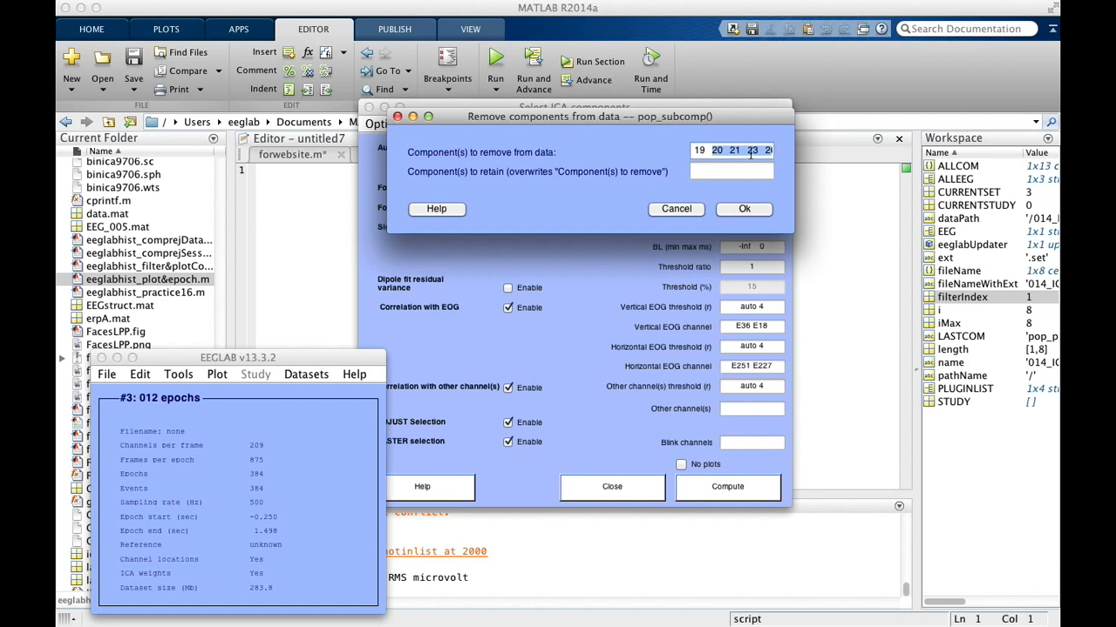
click(752, 150)
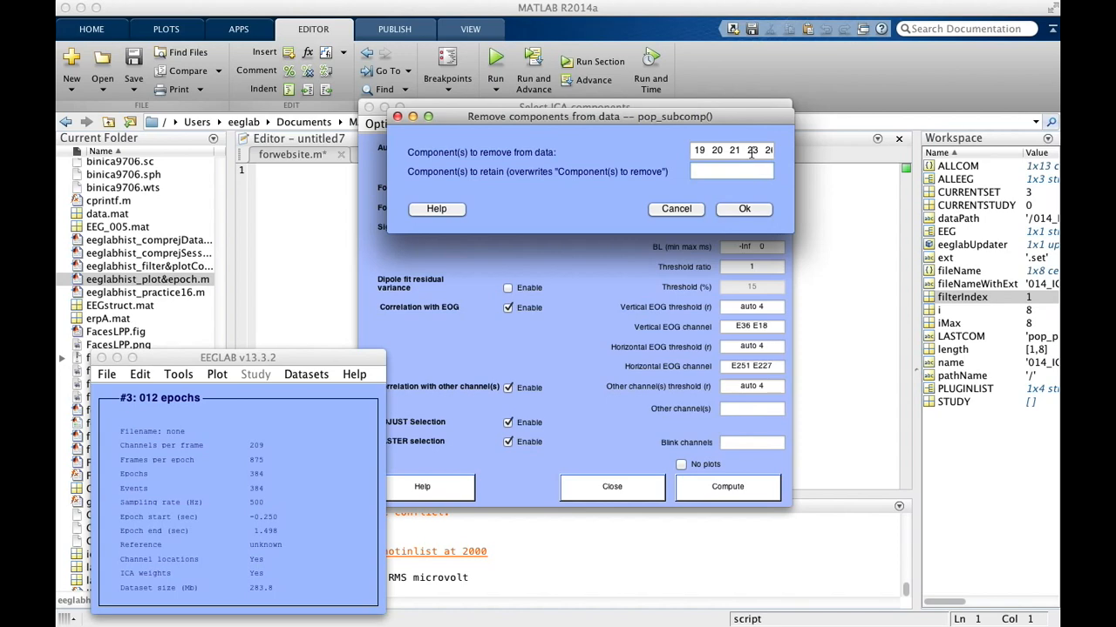
click(758, 209)
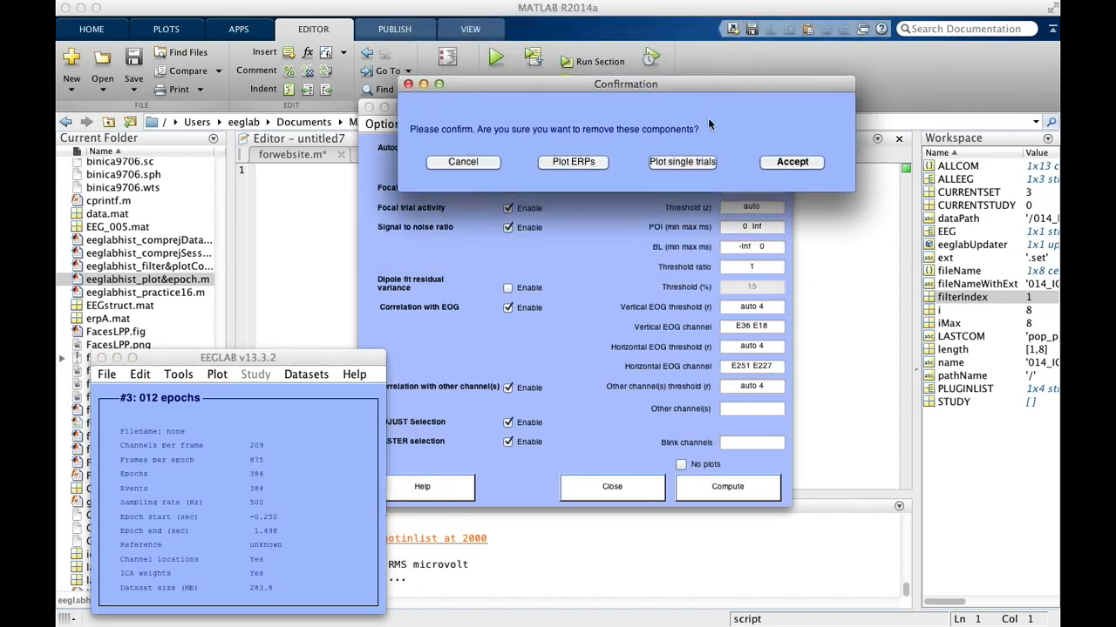
click(791, 162)
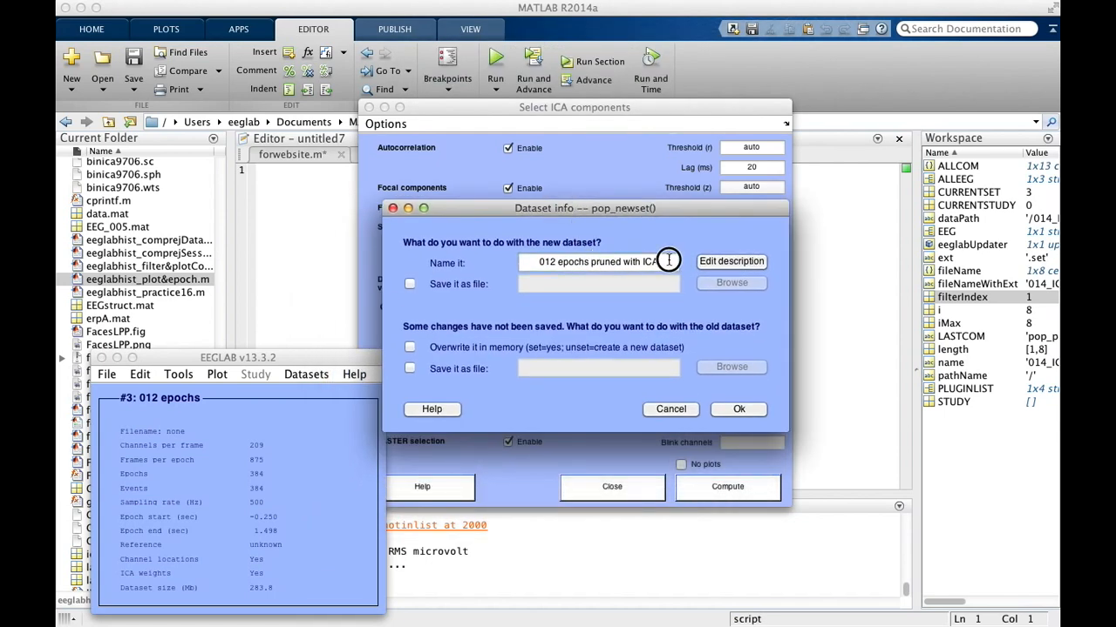
Step: Name the new dataset "012 Components Removed" and create it without overwriting the old dataset
drag(670, 261, 591, 262)
click(563, 262)
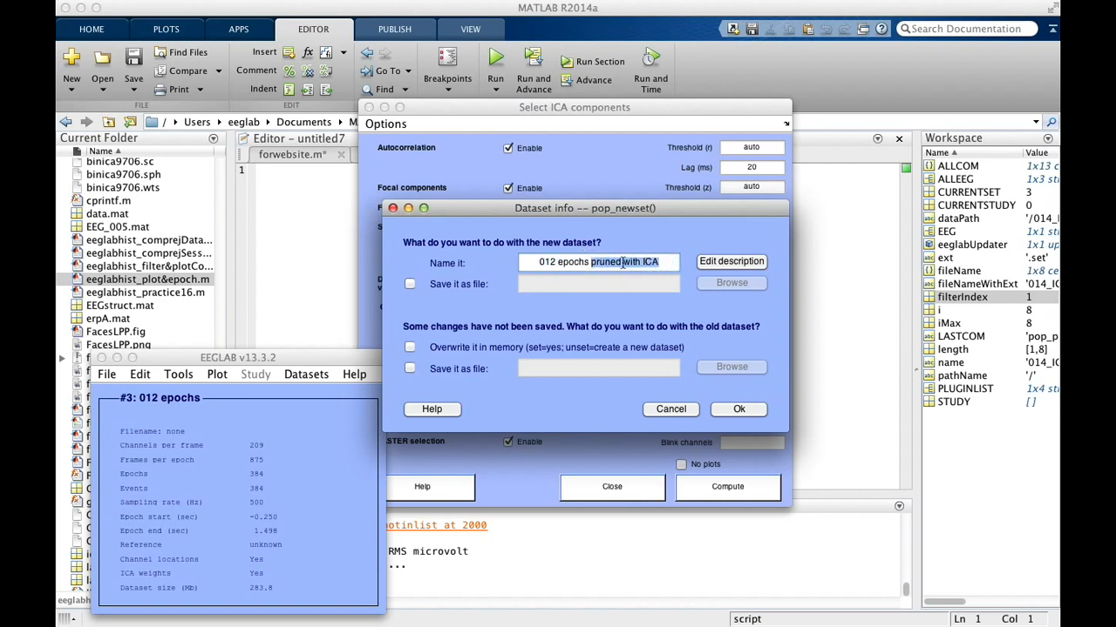
key(BackSpace)
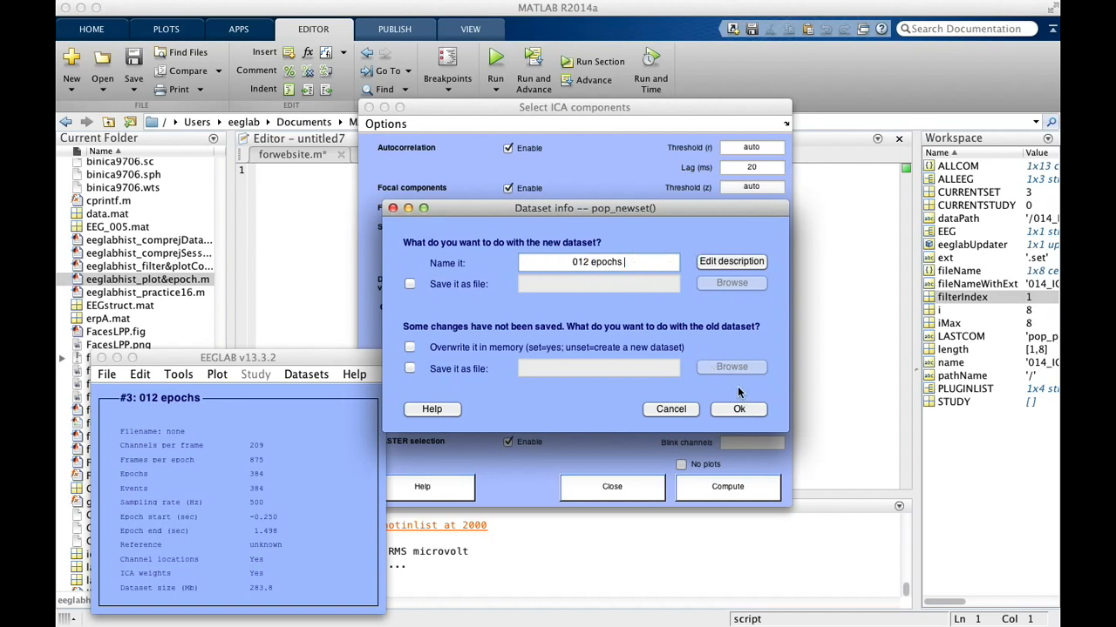
key(BackSpace)
key(BackSpace)
key(BackSpace)
key(BackSpace)
key(BackSpace)
key(BackSpace)
key(BackSpace)
text(Components Removed)
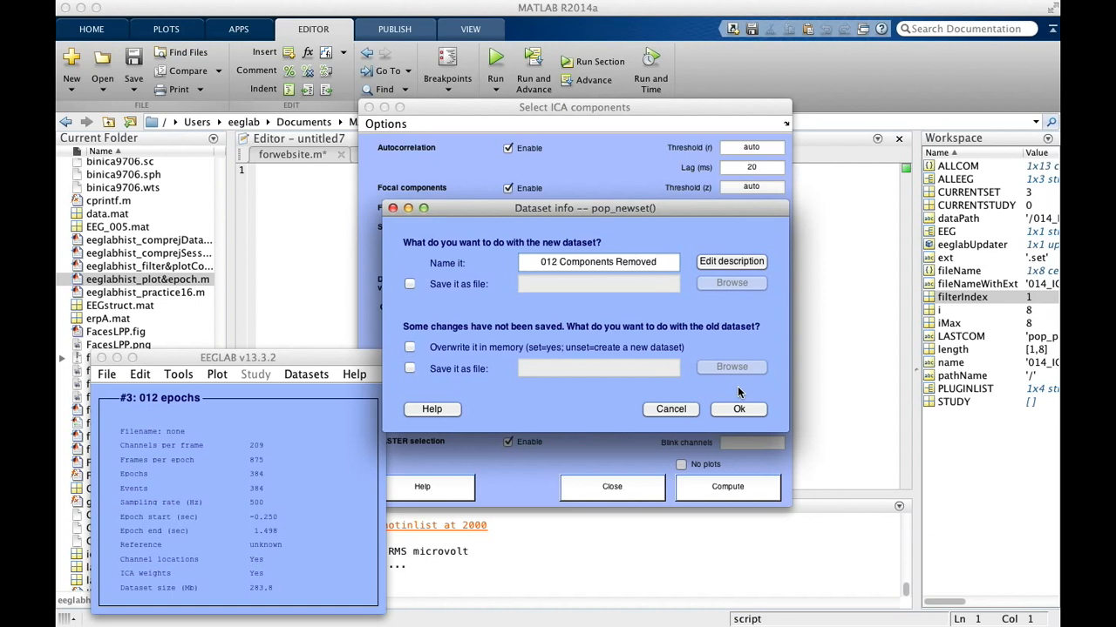
click(739, 408)
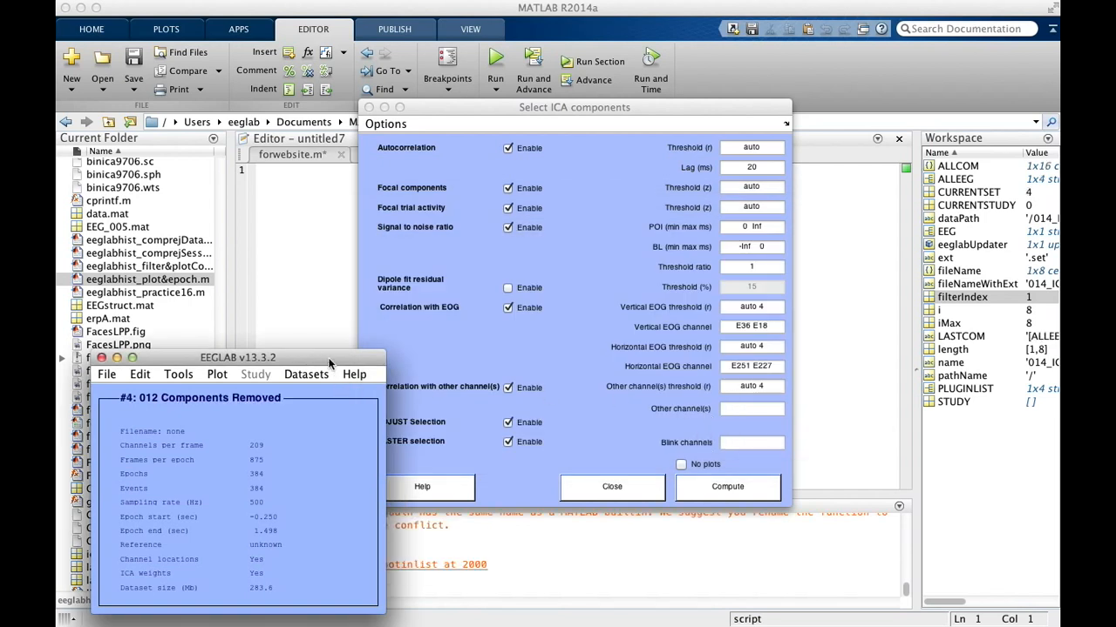
Step: Reopen the SASICA settings for the 012 Components Removed dataset
click(179, 377)
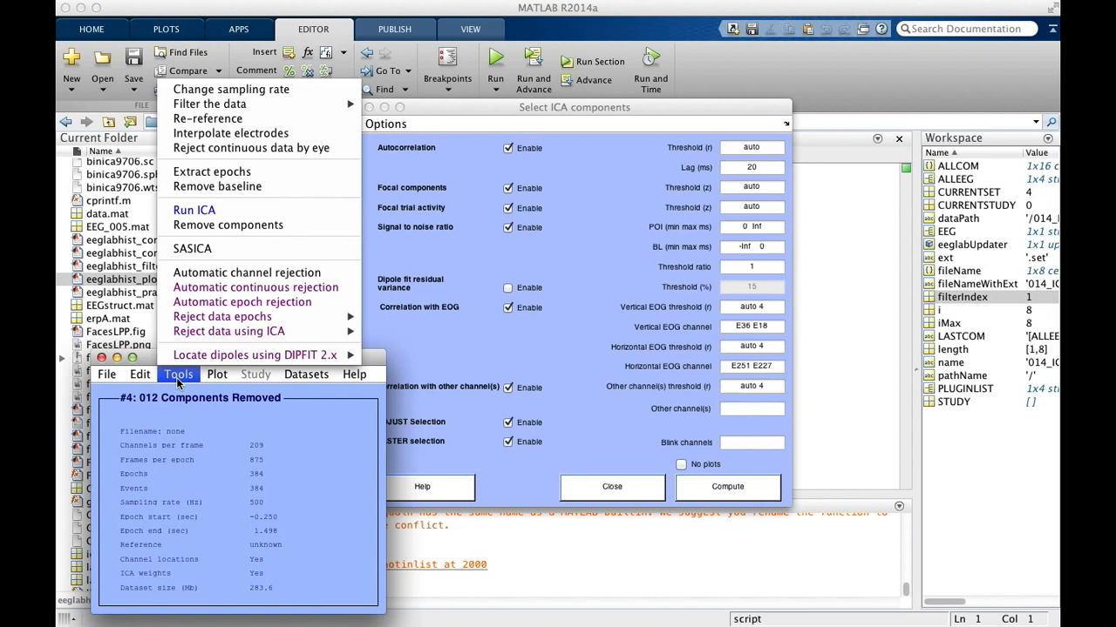
click(224, 253)
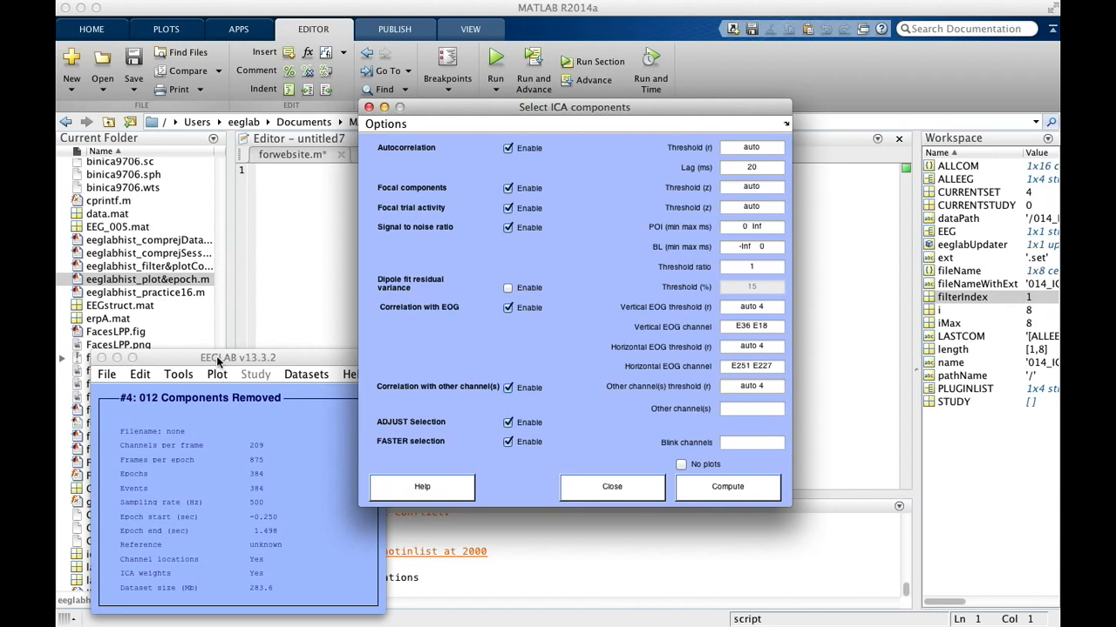
Step: Close the SASICA component selection settings without computing
click(690, 576)
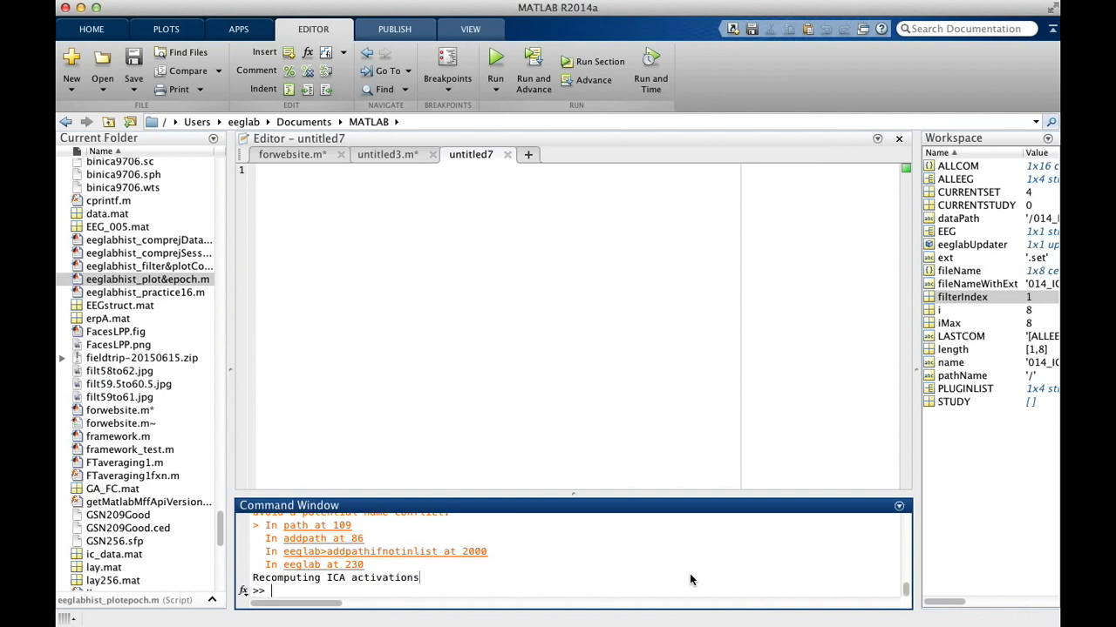
key(Return)
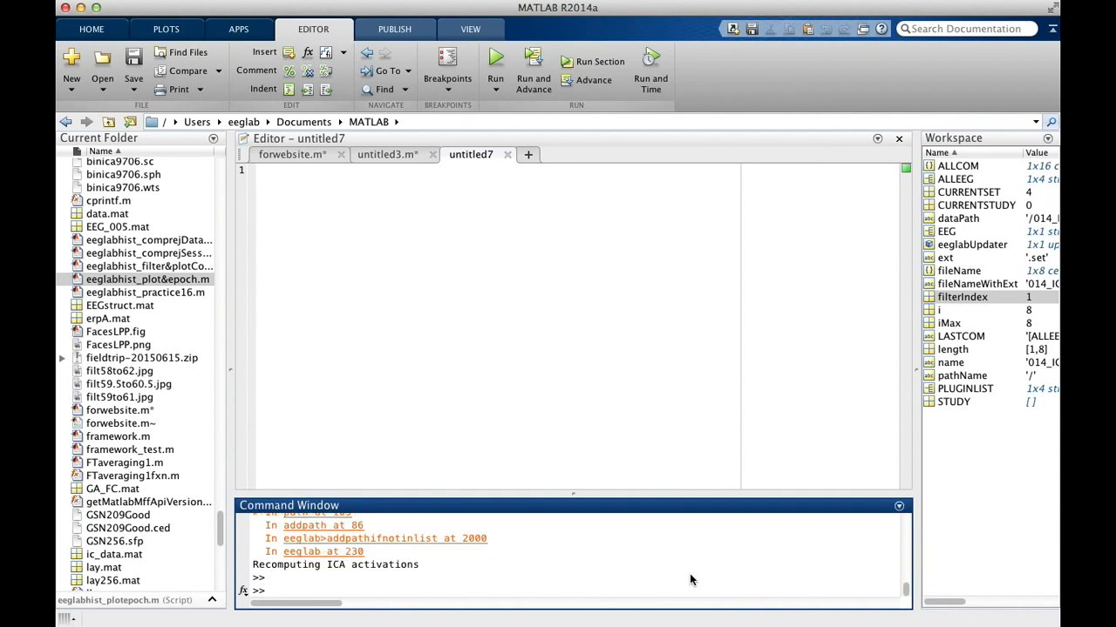
key(Return)
key(super+grave)
key(super+grave)
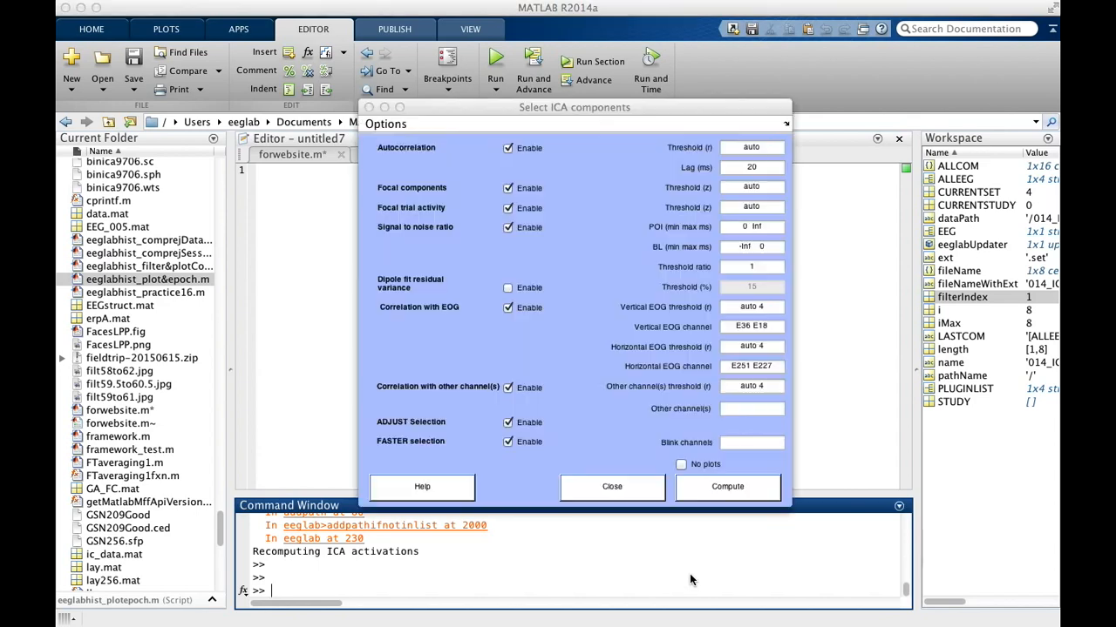
click(613, 487)
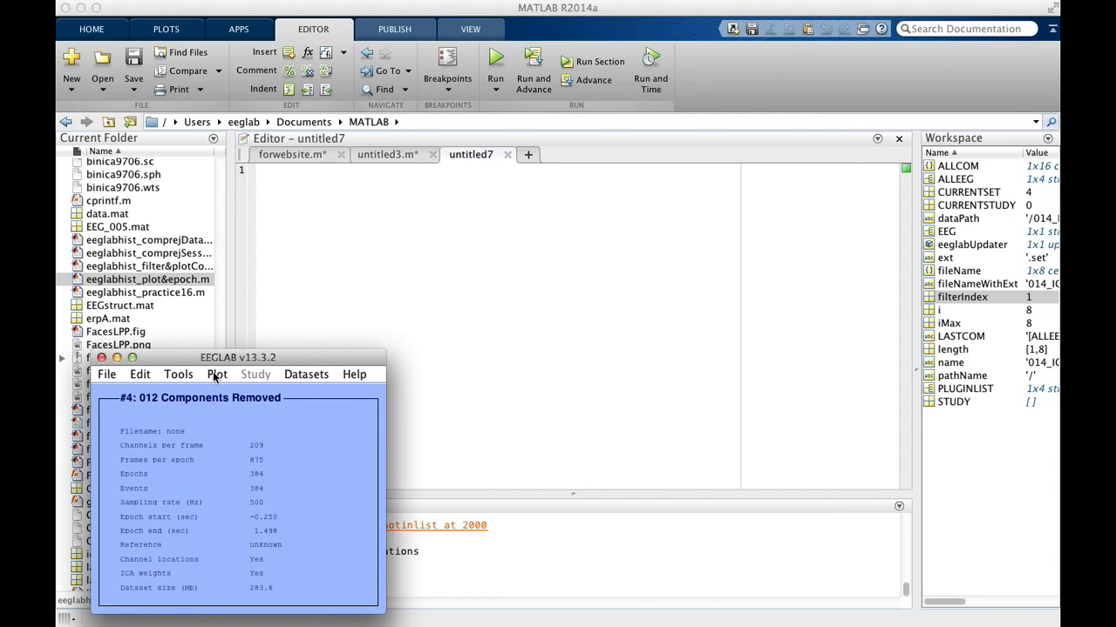
Step: Plot components 1:70 of the 012 Components Removed dataset for rejection by map, accepting the multiple-window confirmation
click(174, 377)
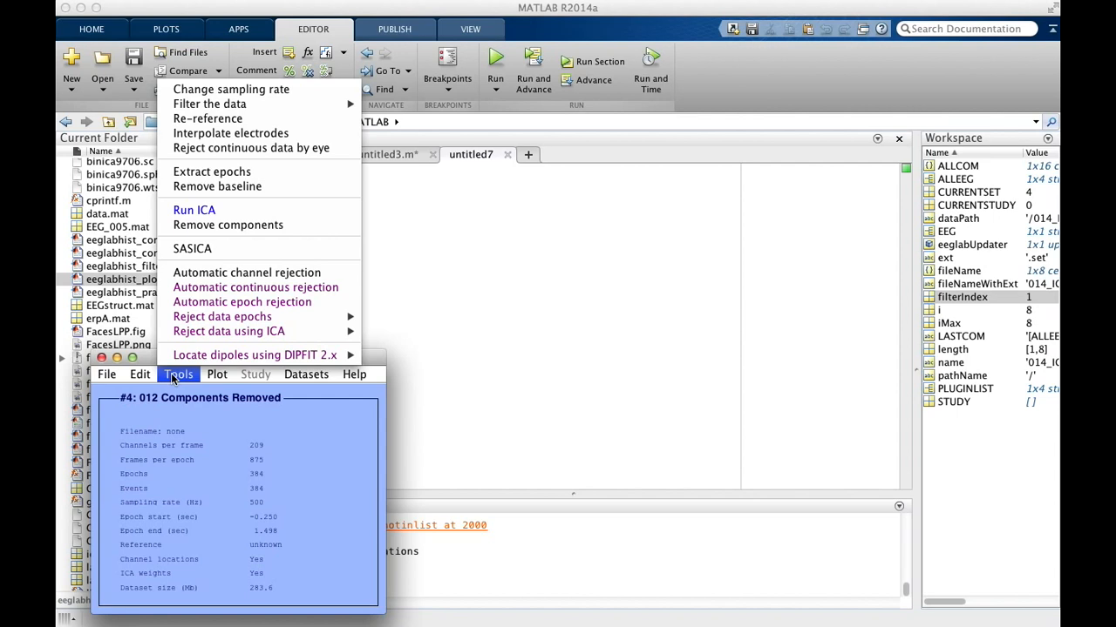
mouse_move(204, 337)
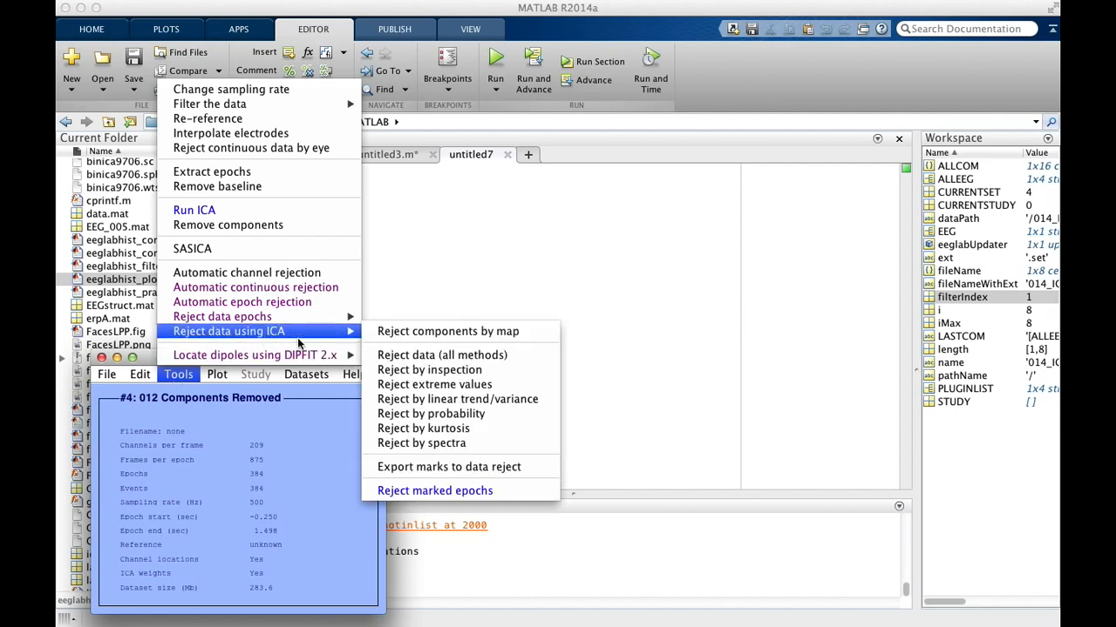
click(448, 331)
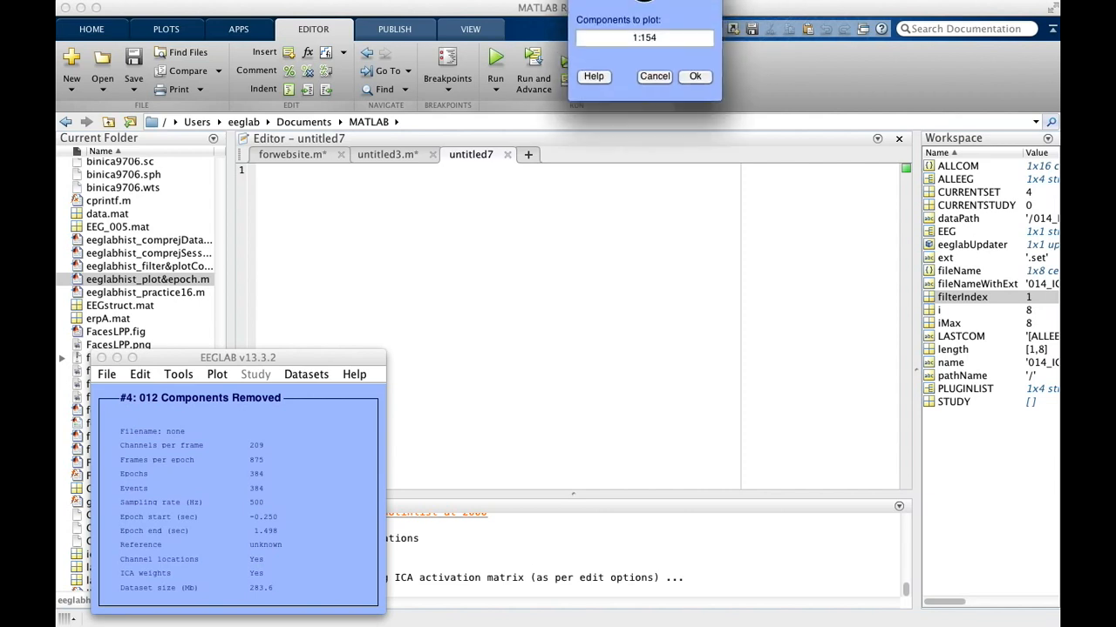
drag(603, 201, 567, 202)
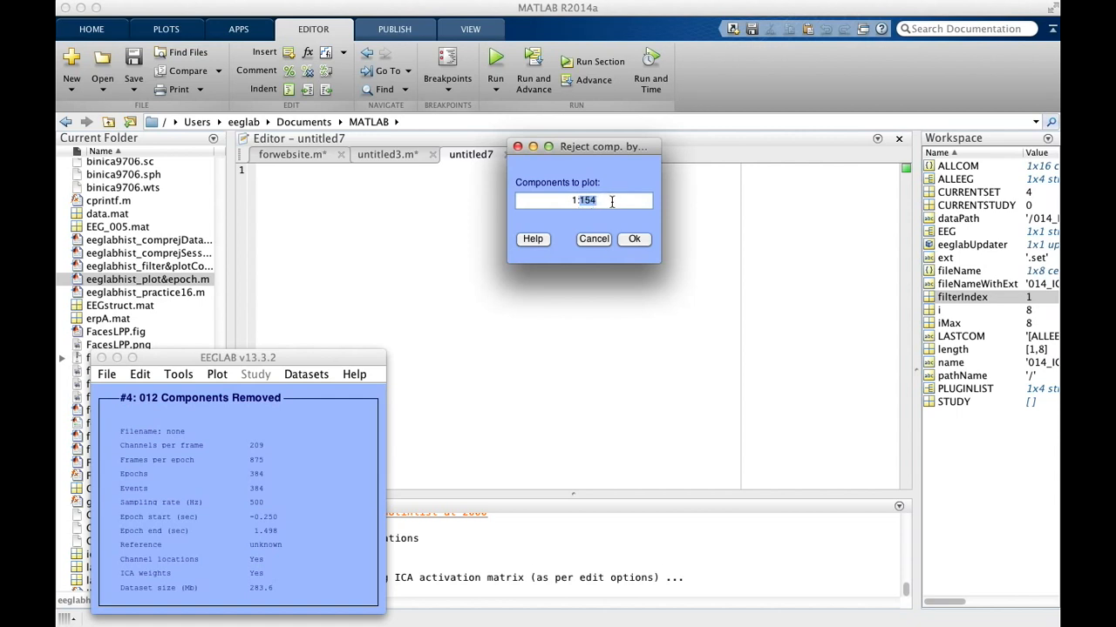
text(70)
click(639, 241)
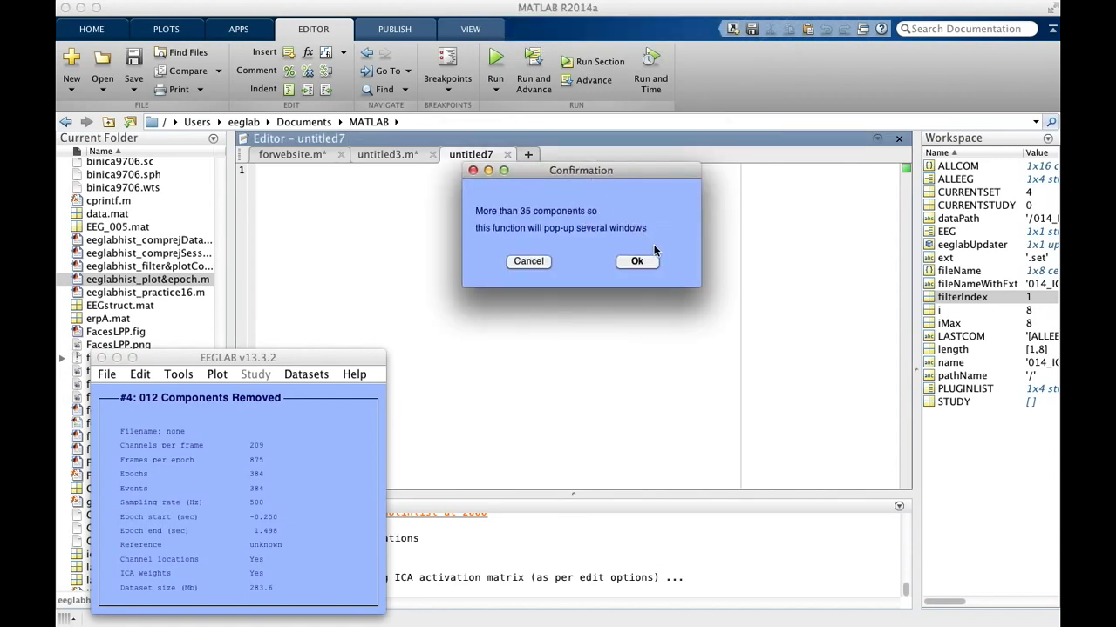
click(646, 261)
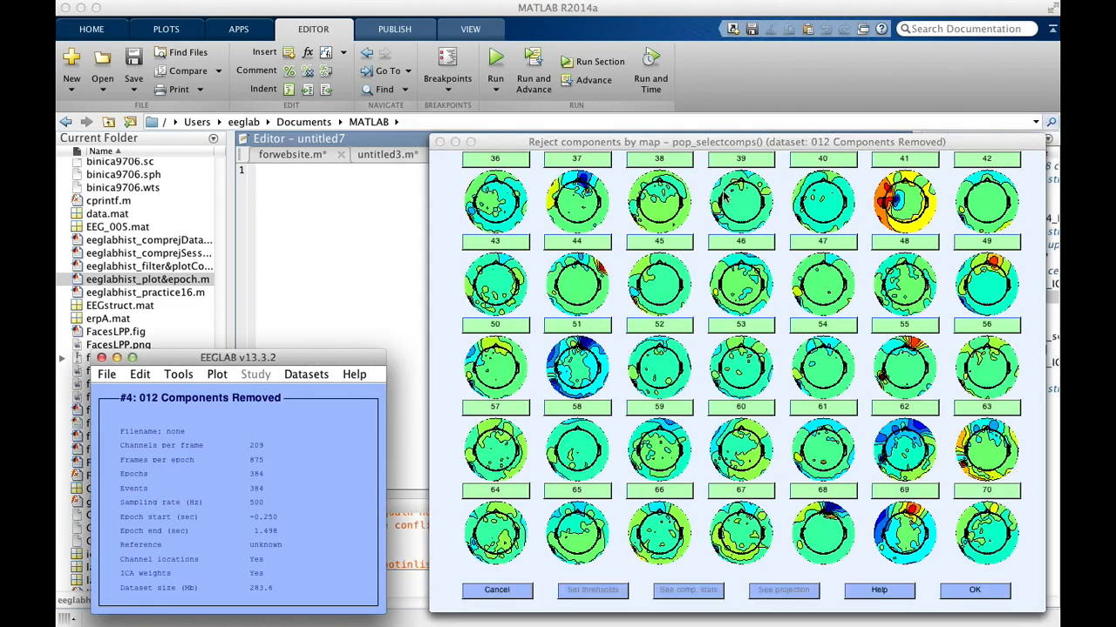
Step: Bring the maps of components 1 to 35 to the front and mark component 1 for rejection from its properties
drag(511, 143, 532, 138)
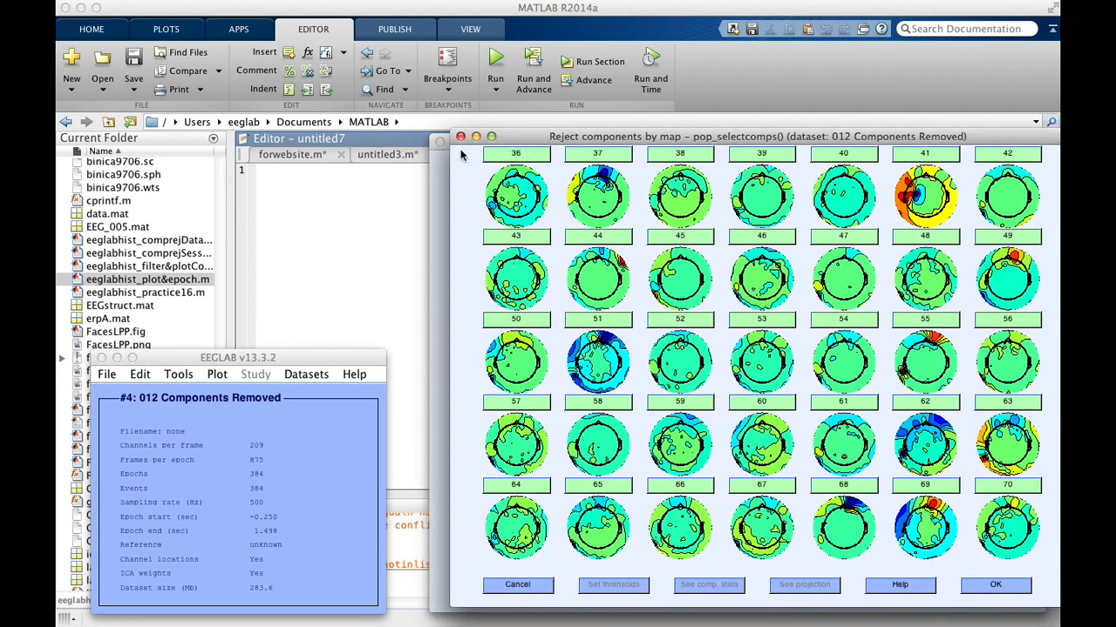
click(434, 165)
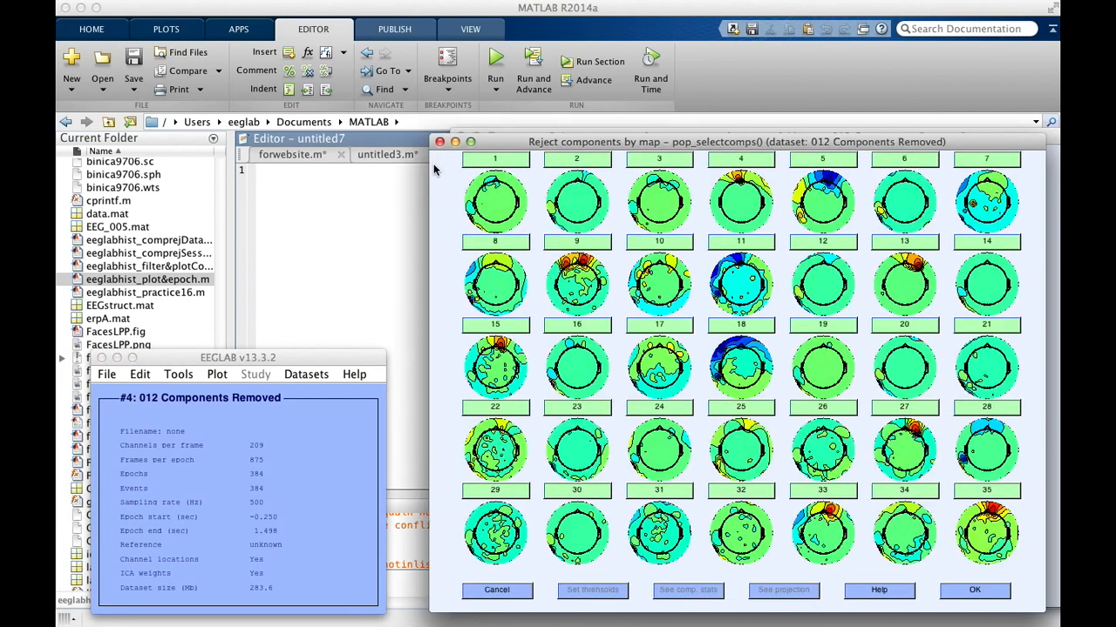
click(495, 159)
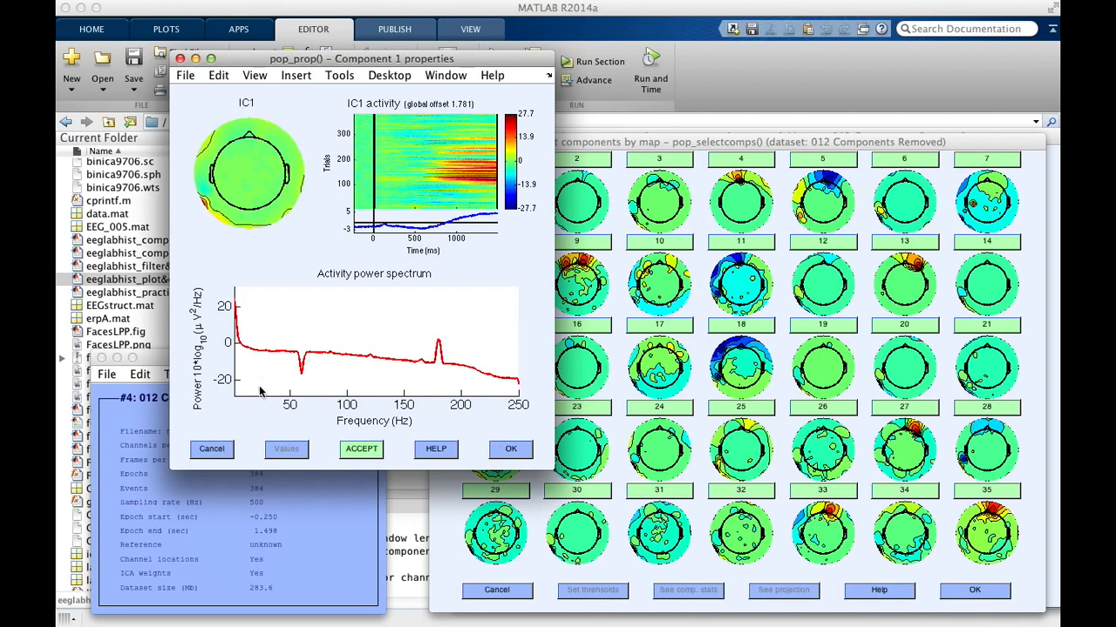
click(376, 455)
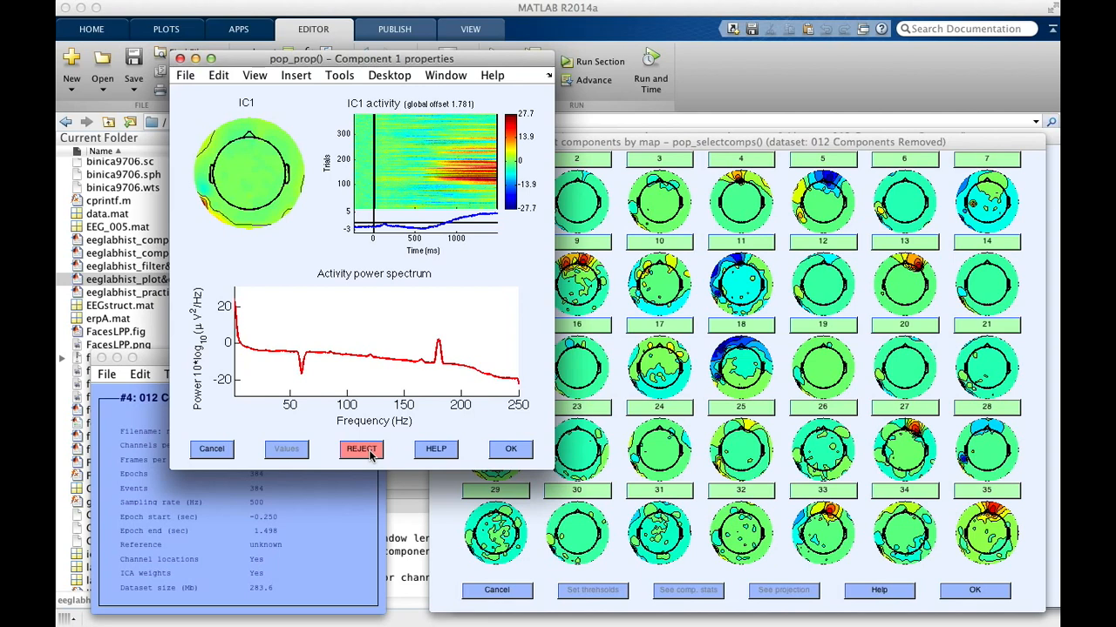
click(510, 449)
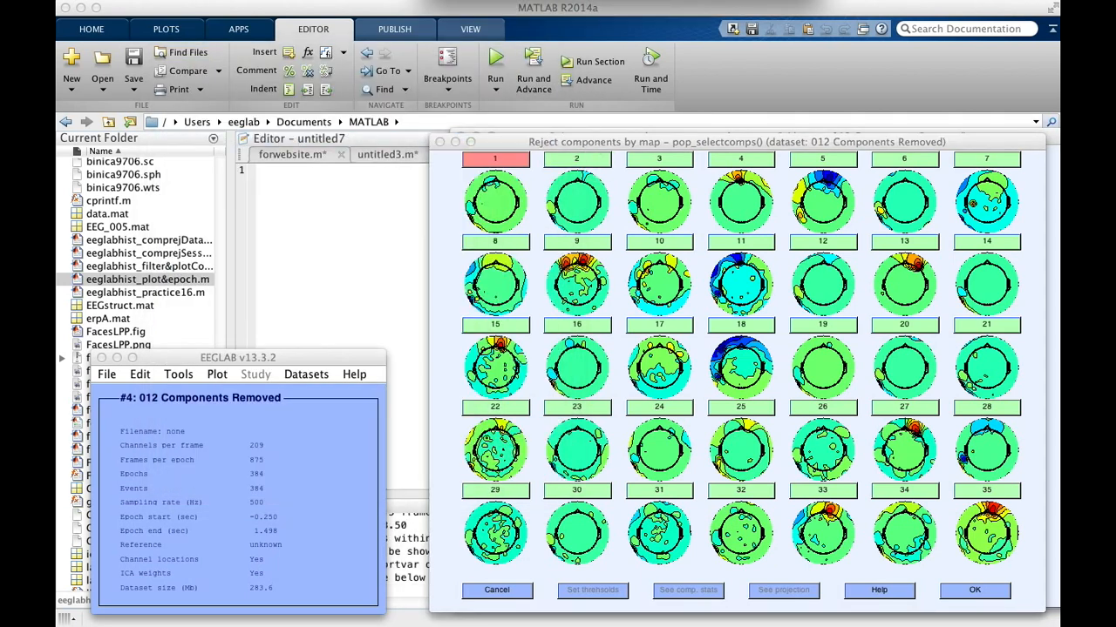
Step: Mark component 2 for rejection in its properties and inspect its trial activity in an enlarged figure
drag(398, 28, 353, 116)
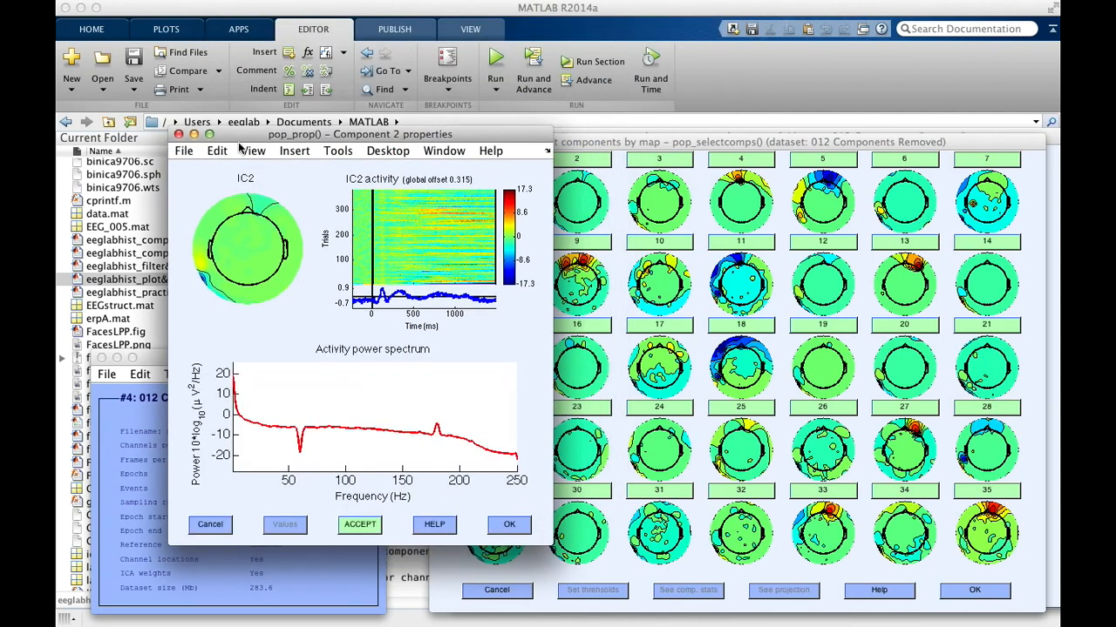
click(370, 527)
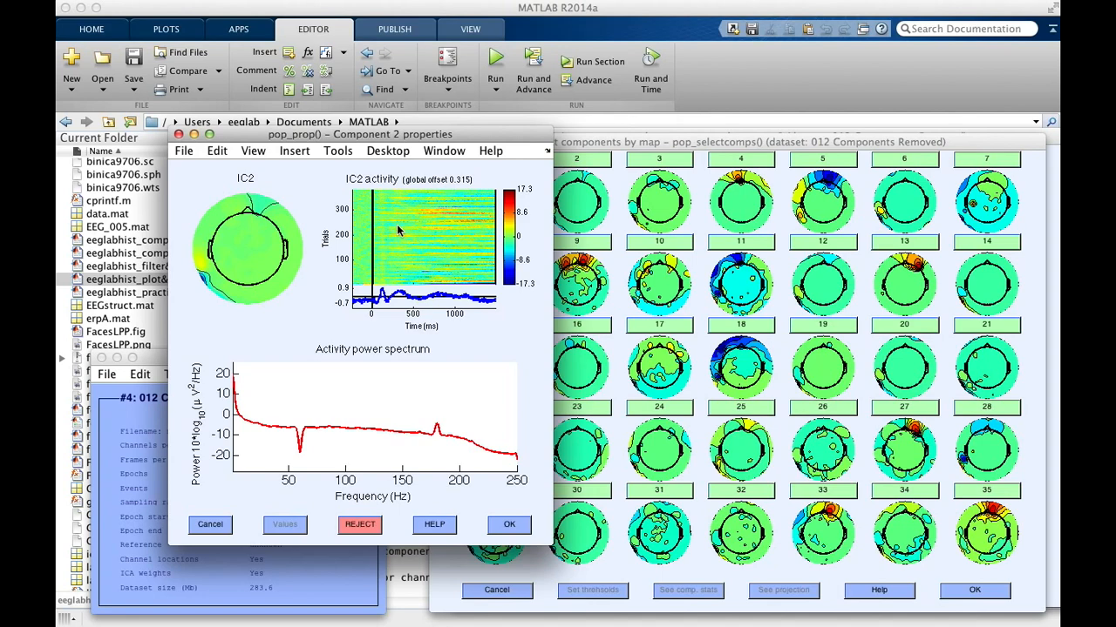
key(super+Tab)
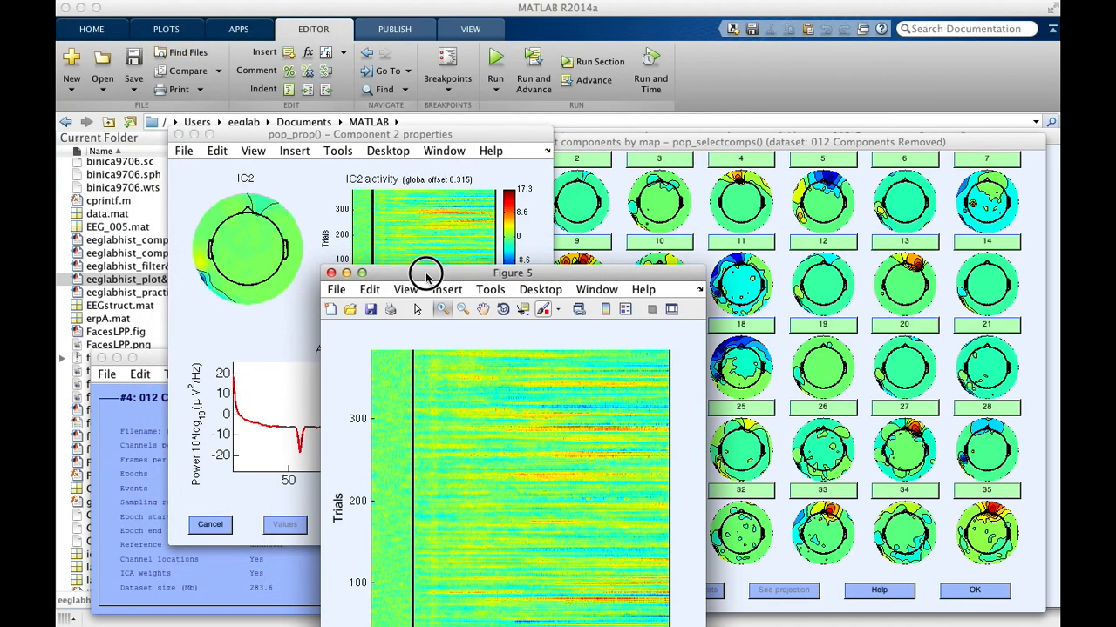
drag(426, 274, 413, 131)
click(320, 130)
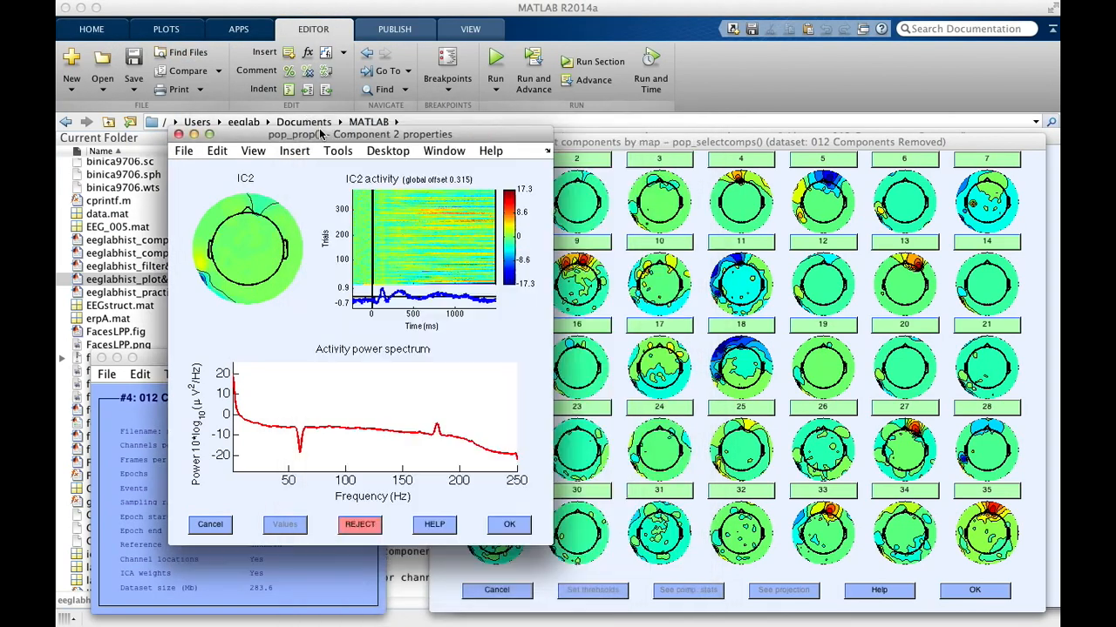
Step: Inspect component 2's scalp map in a separate enlarged figure, and close that figure
click(247, 243)
drag(187, 95, 443, 118)
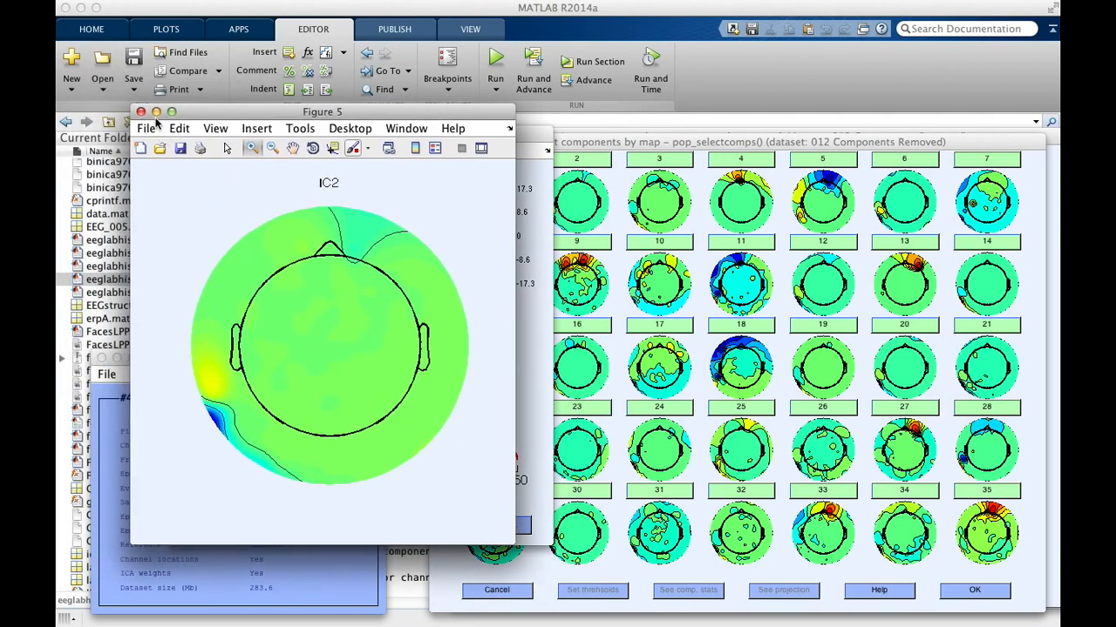
drag(512, 542, 675, 620)
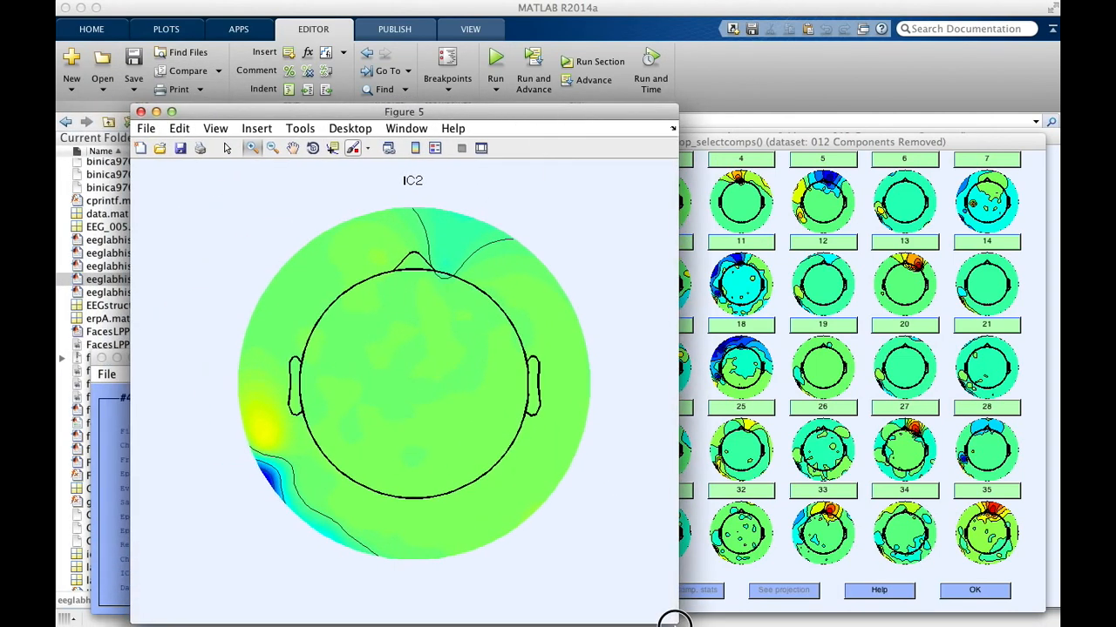
click(141, 115)
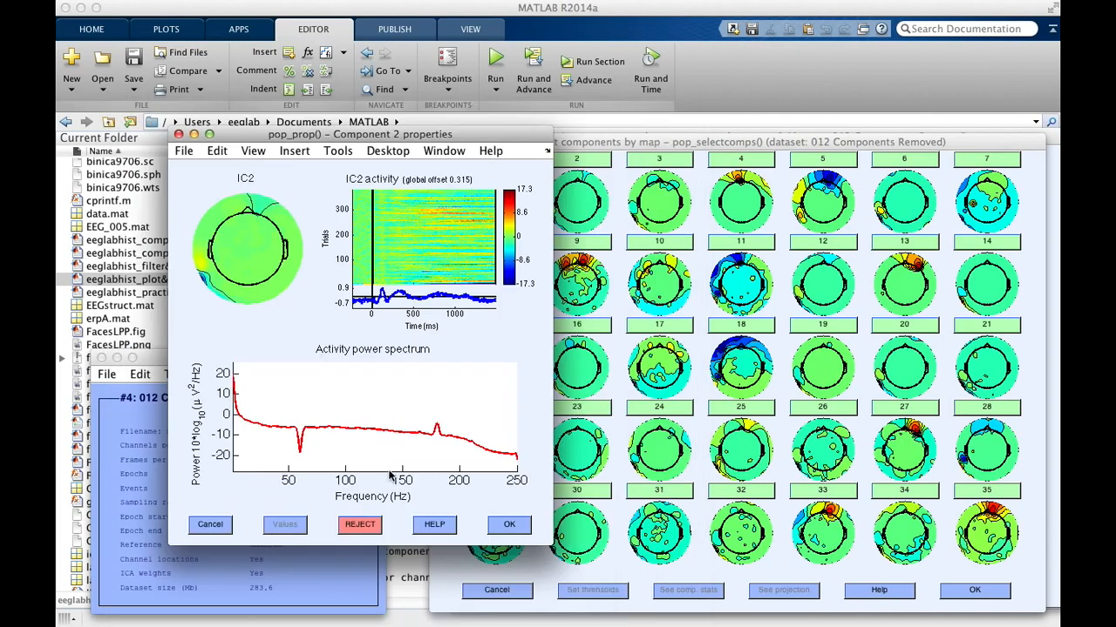
Step: Examine the low-frequency range of component 2's activity power spectrum in a separate figure, reset its view and close it
click(393, 476)
drag(916, 104, 688, 77)
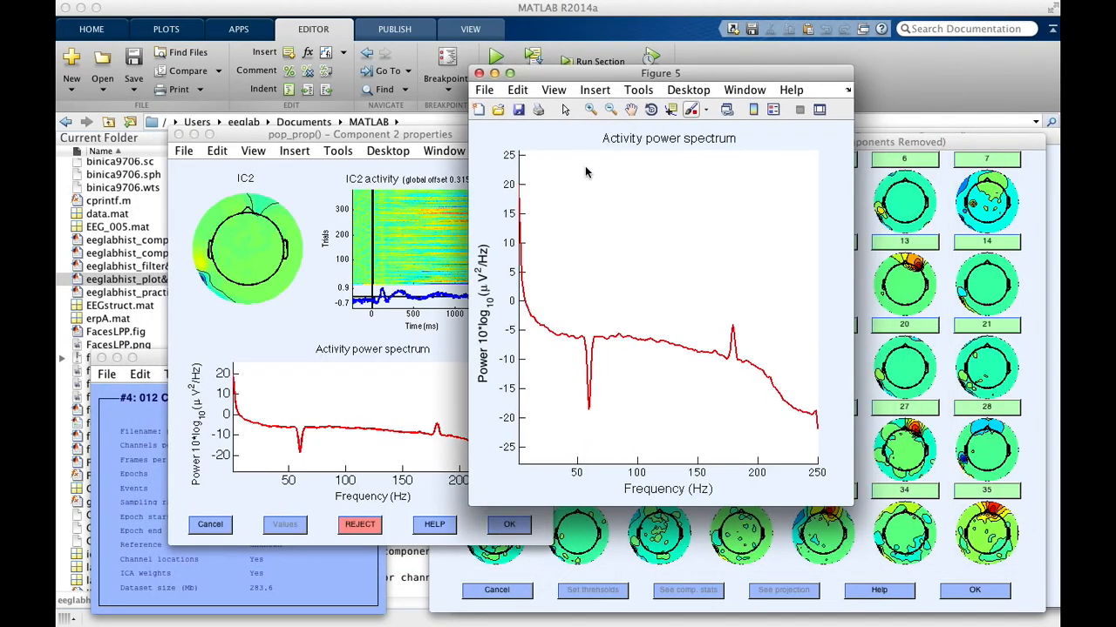
click(591, 109)
drag(568, 366, 519, 237)
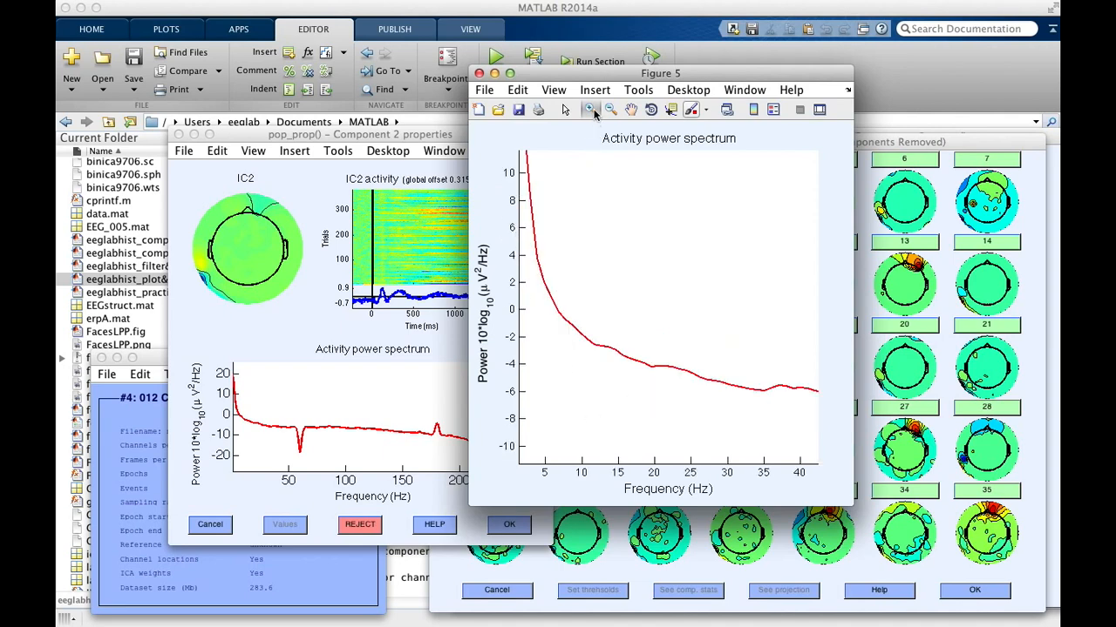
drag(602, 391, 544, 250)
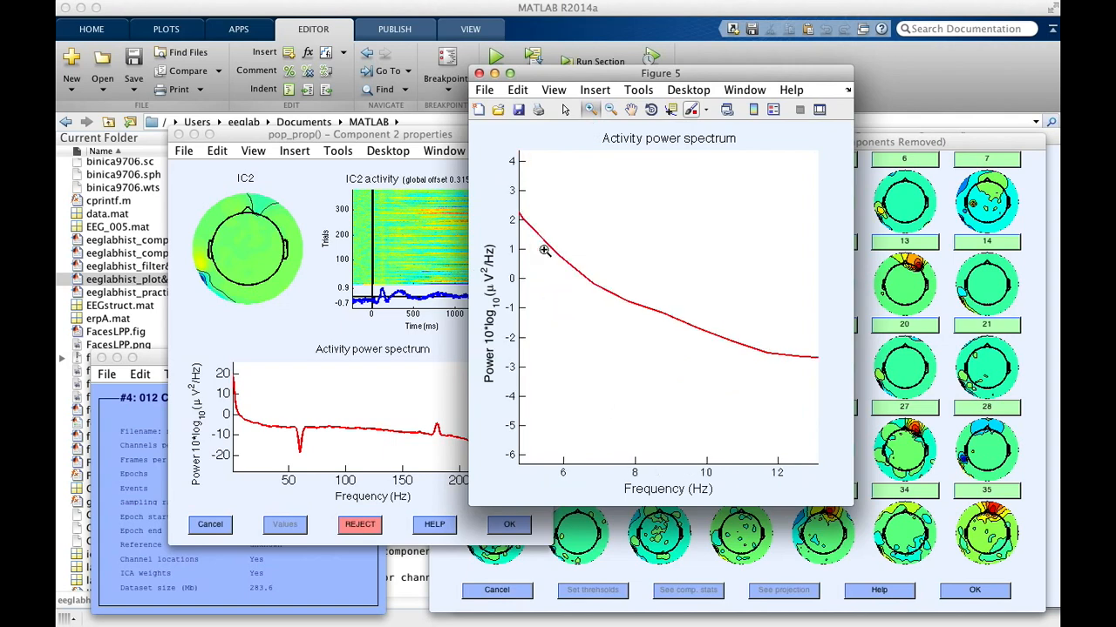
double_click(604, 281)
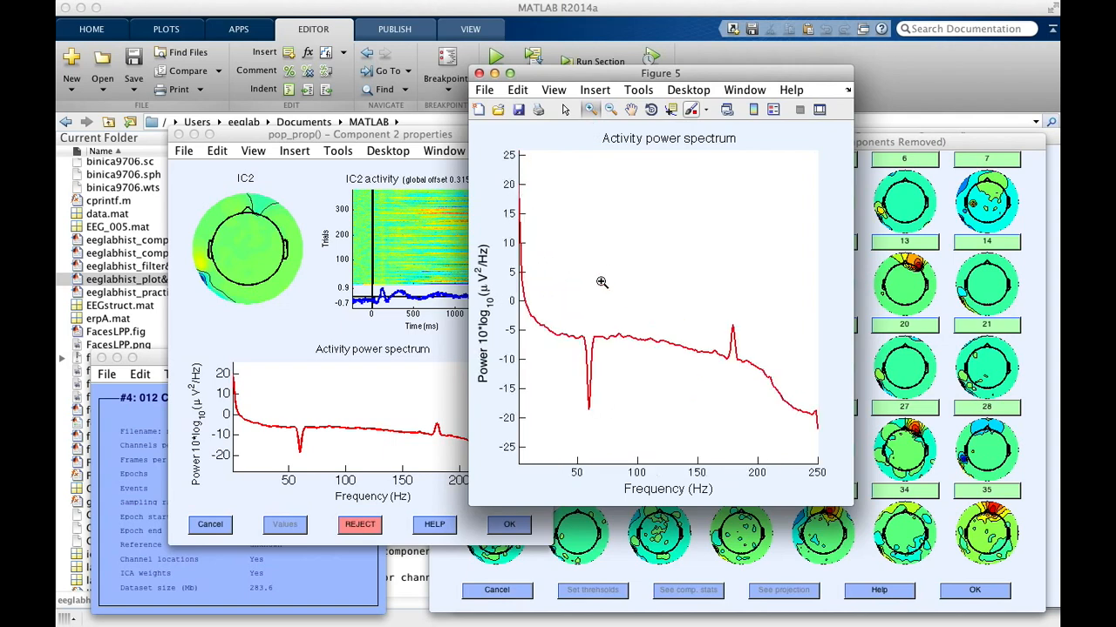
click(478, 74)
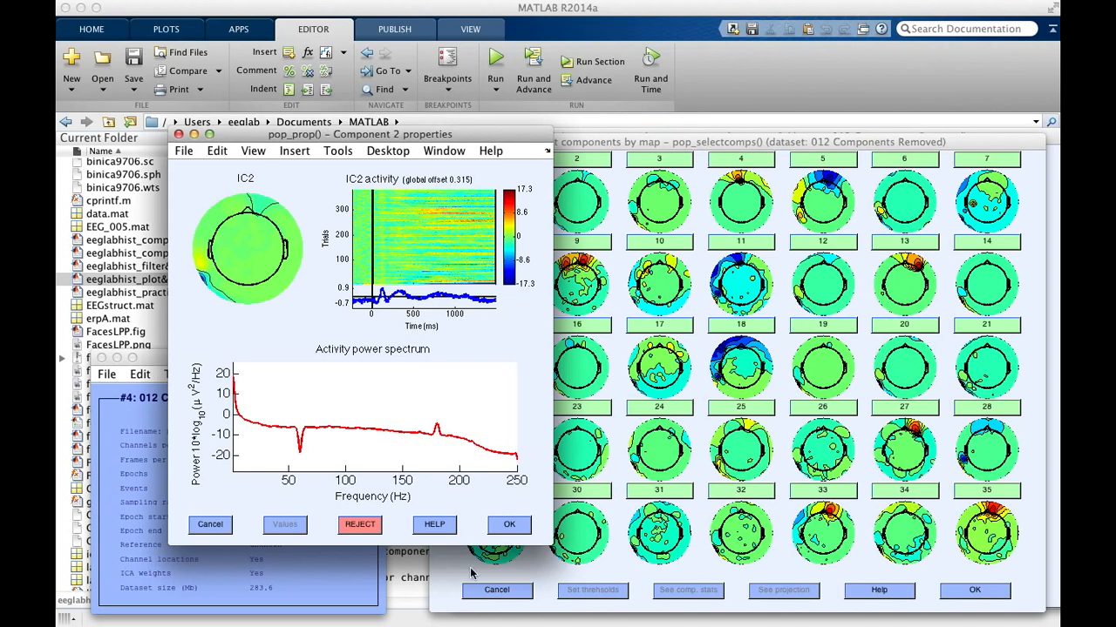
Step: Confirm the rejection of component 2 and accept the marks in both component map windows
click(509, 524)
click(990, 591)
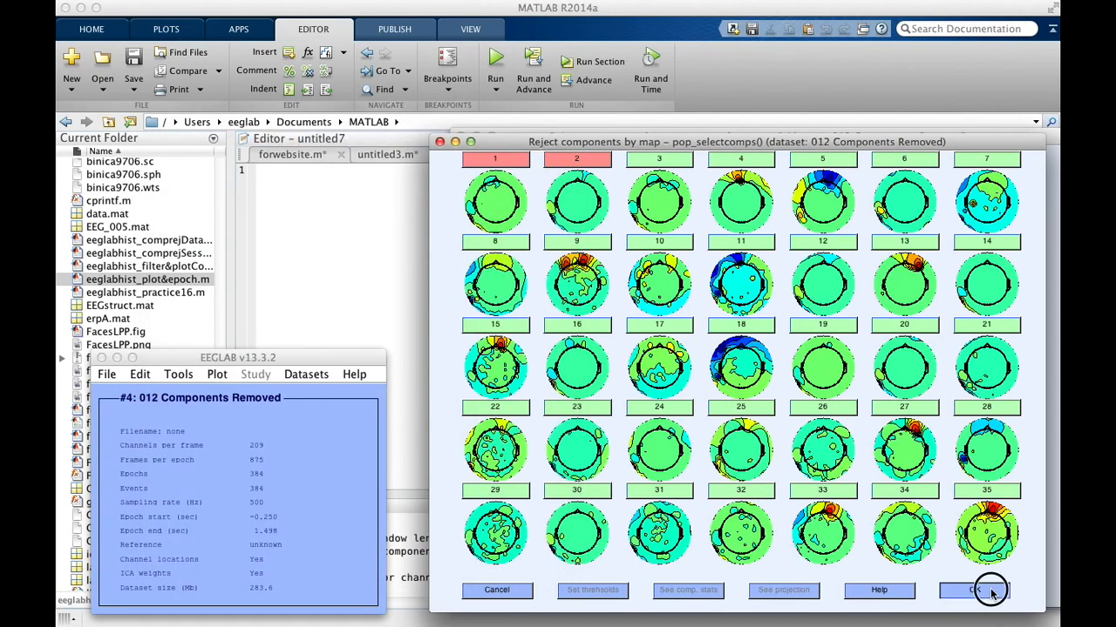
click(997, 587)
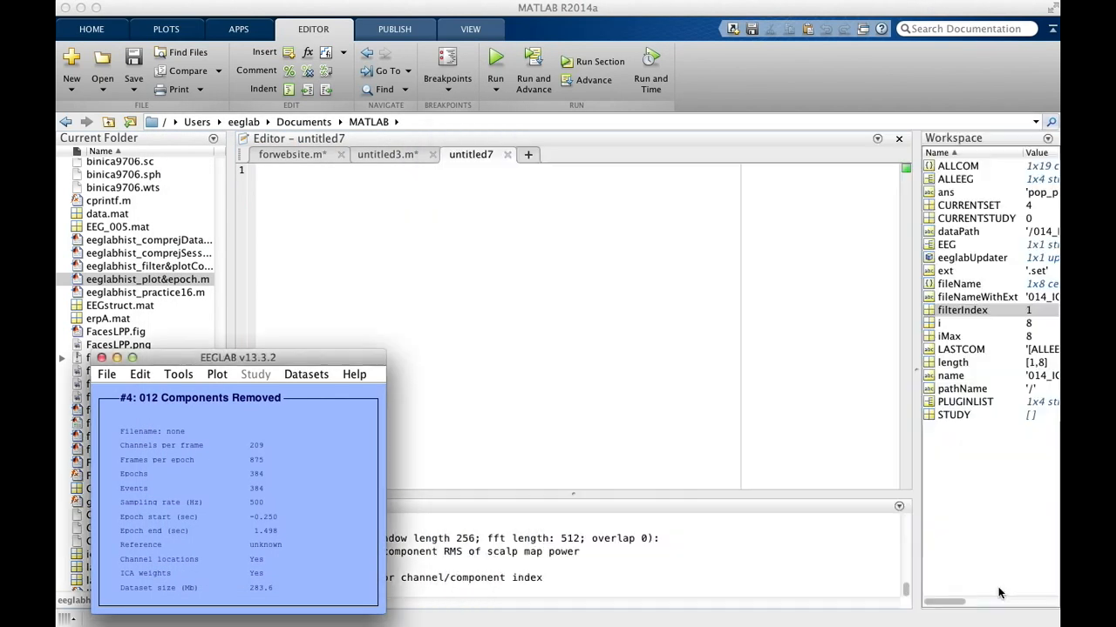